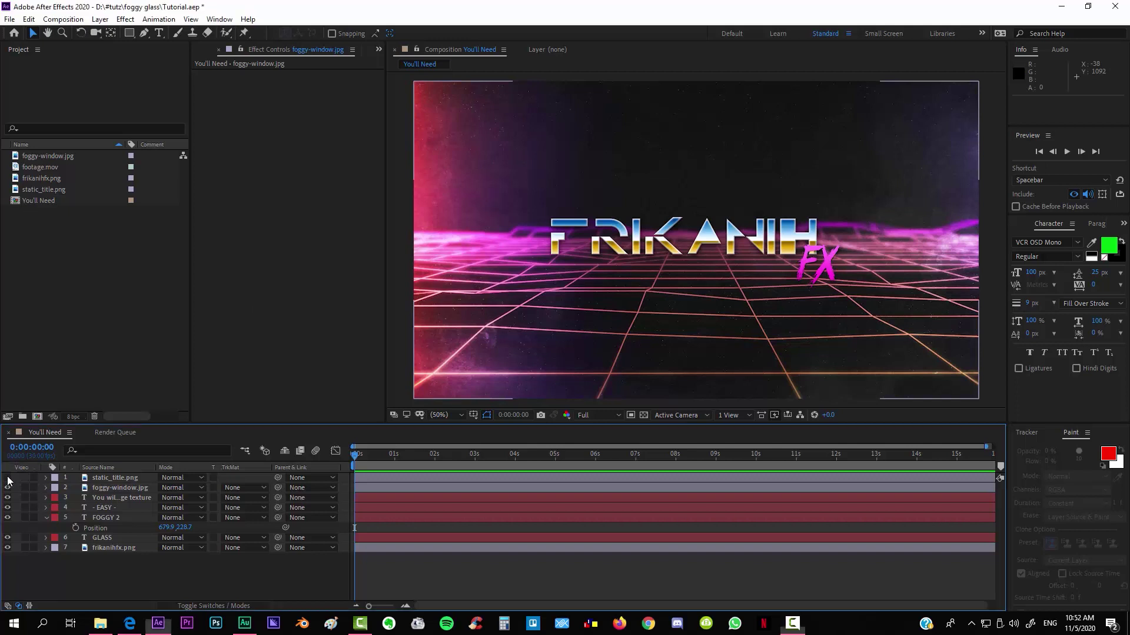
Show the FOGGY GLASS title card, then build a 'footage' composition from footage.mov
left_click(31, 448)
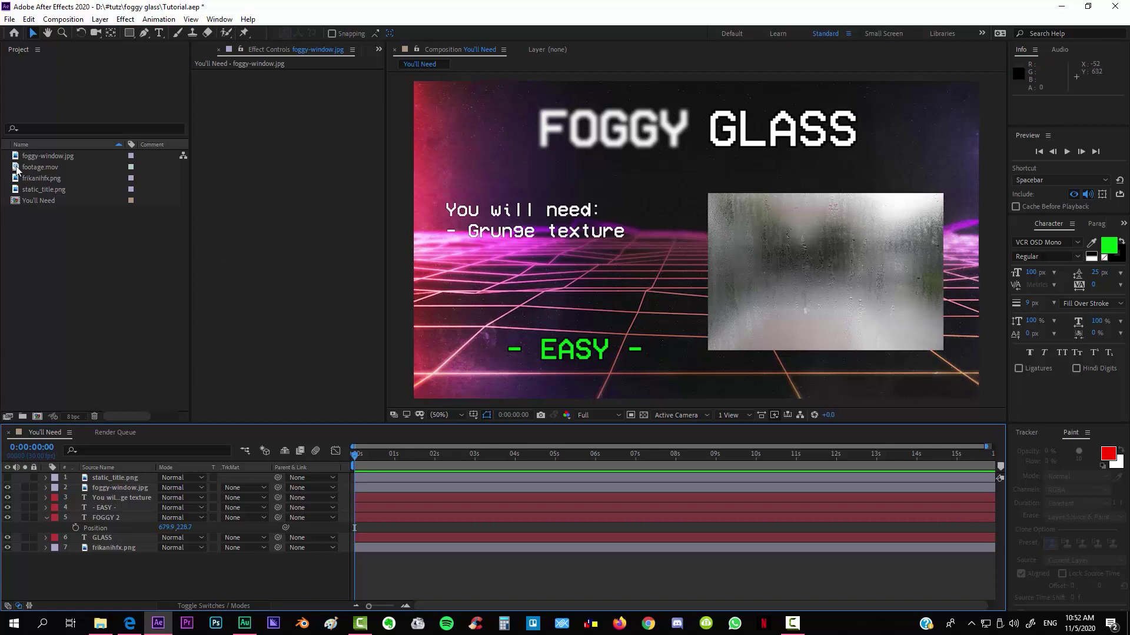
left_click_drag(17, 170, 37, 416)
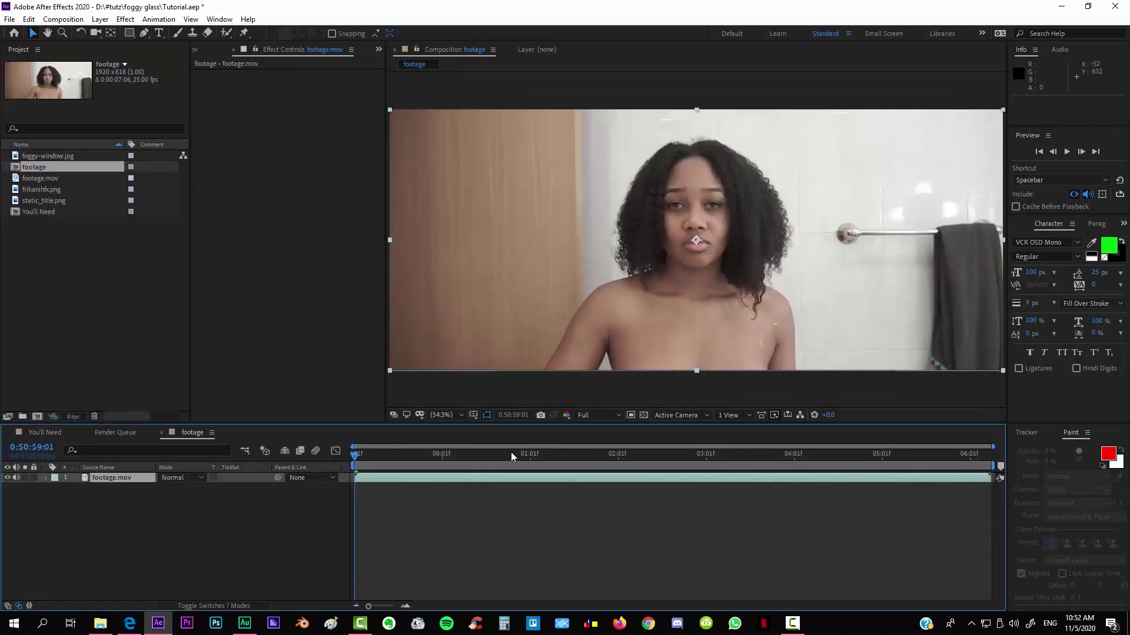
Scrub the bathroom clip through its frames and return to the first frame
left_click_drag(359, 453, 514, 454)
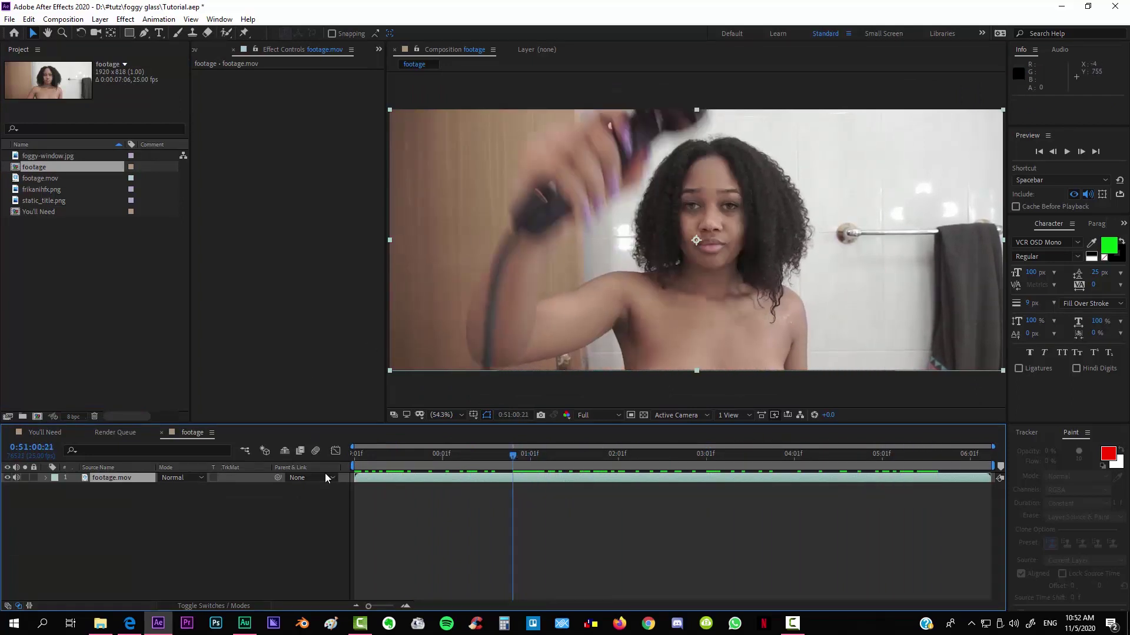
left_click_drag(379, 454, 341, 466)
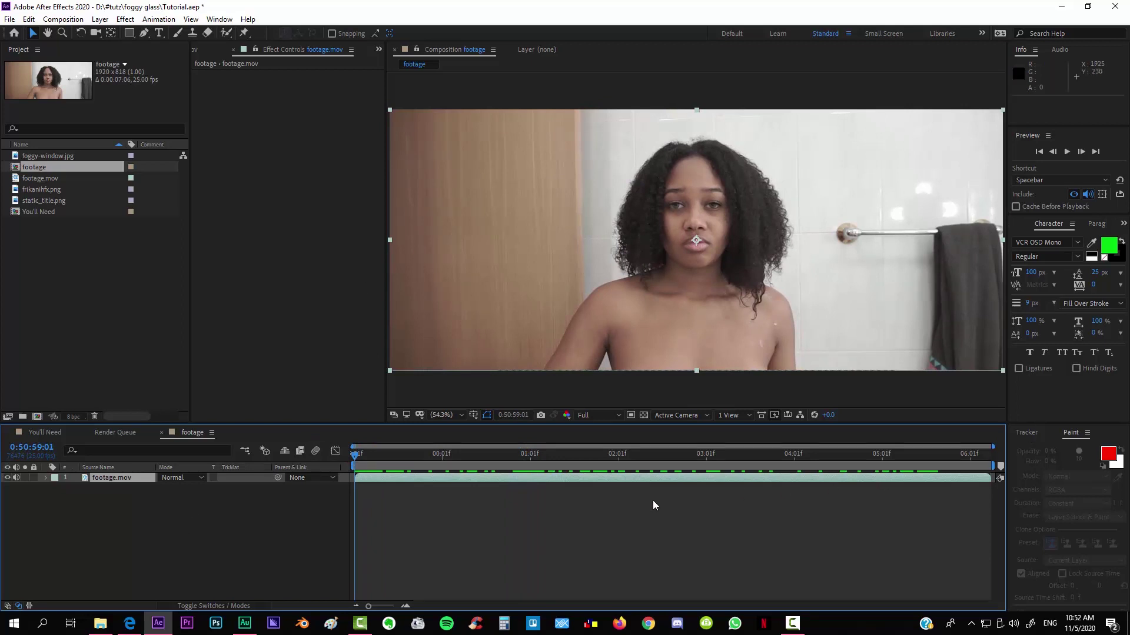
Search Google Images for grunge texture and save the black texture into the foggy glass folder
key("alt+Tab")
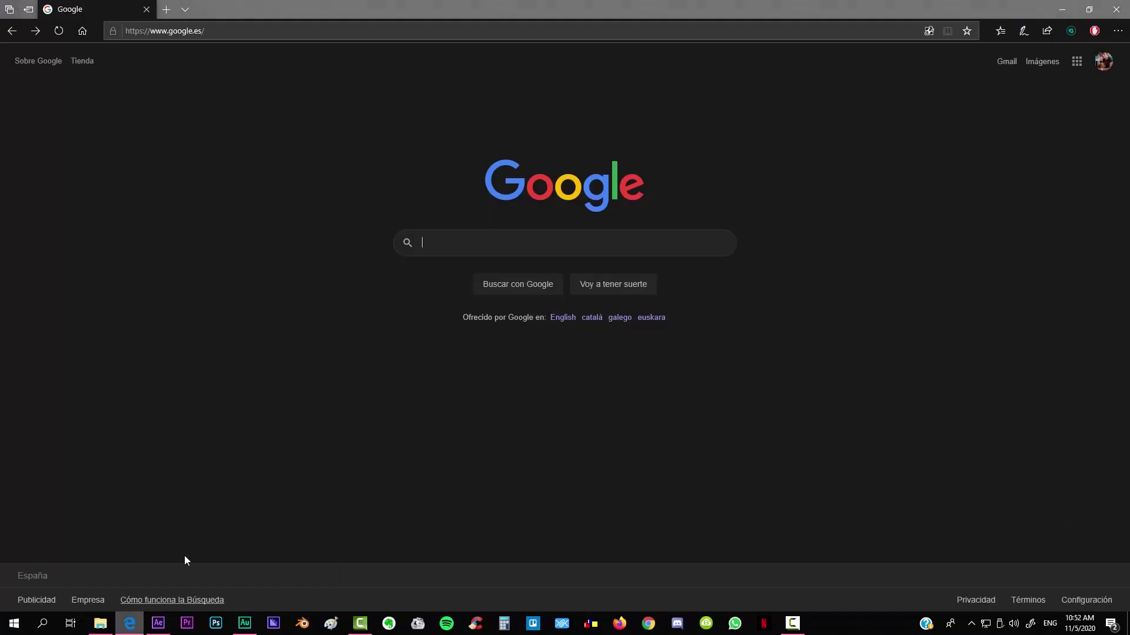
left_click(1043, 62)
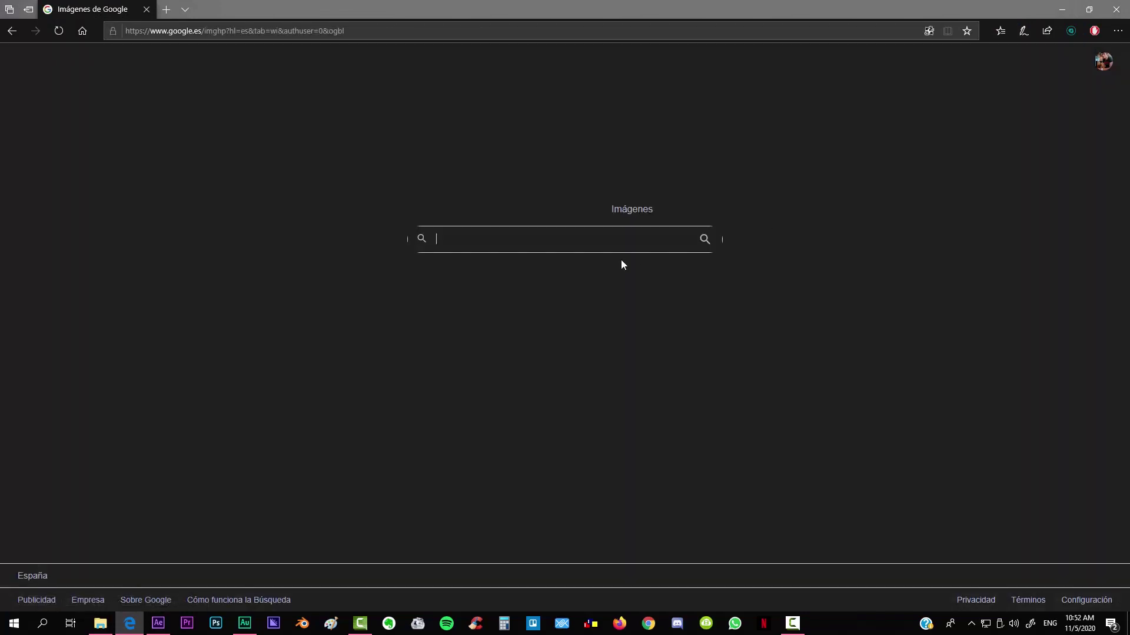
type("grung")
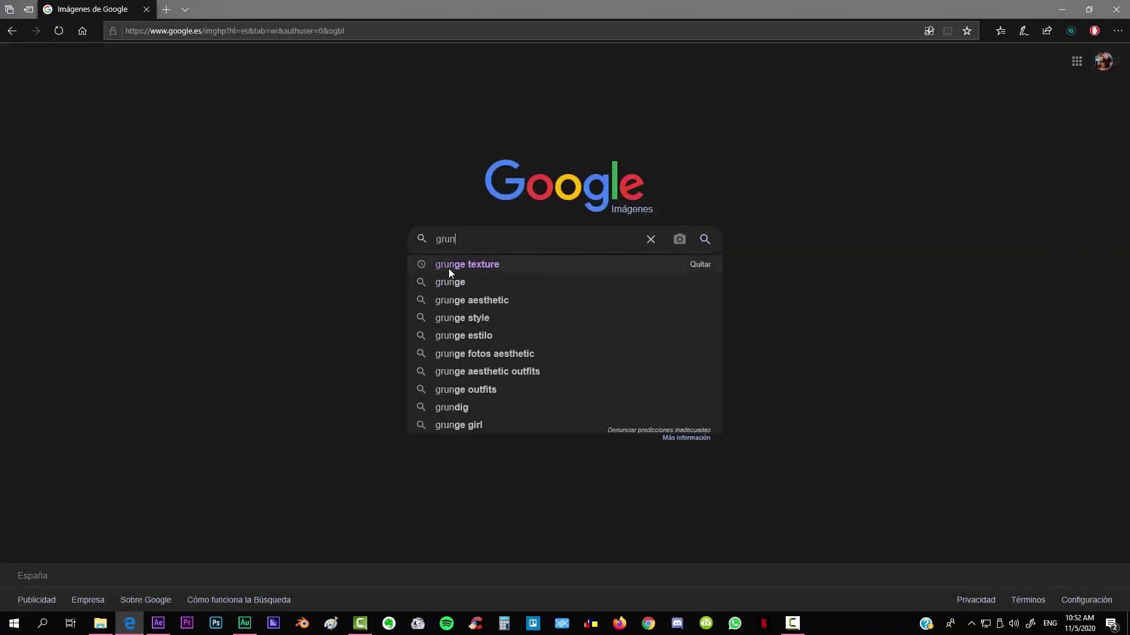
left_click(448, 269)
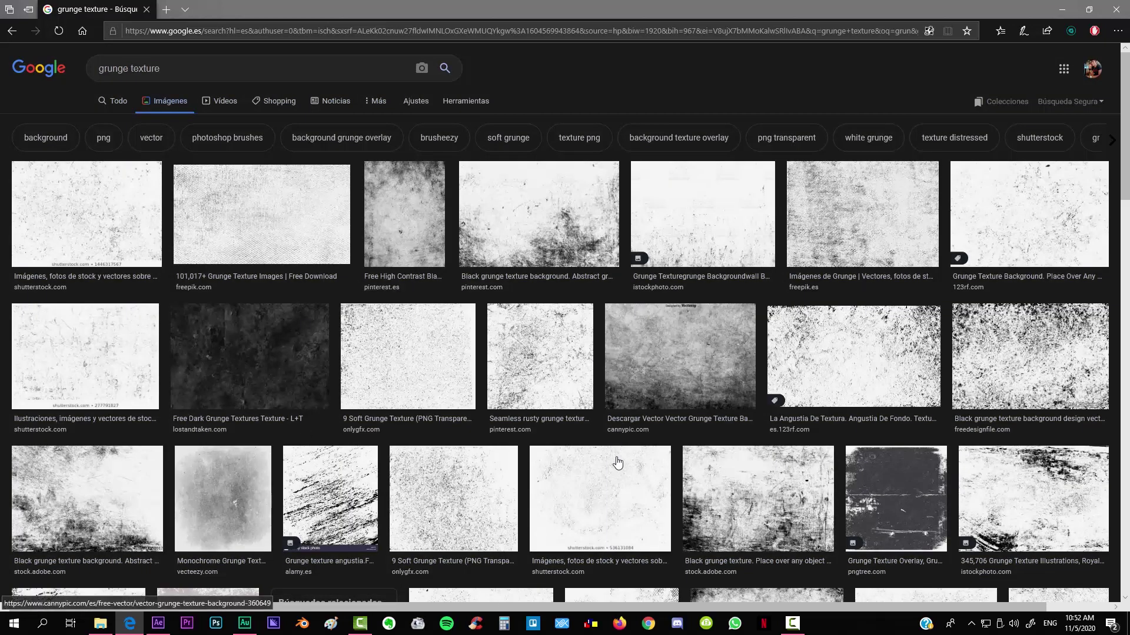
left_click(549, 239)
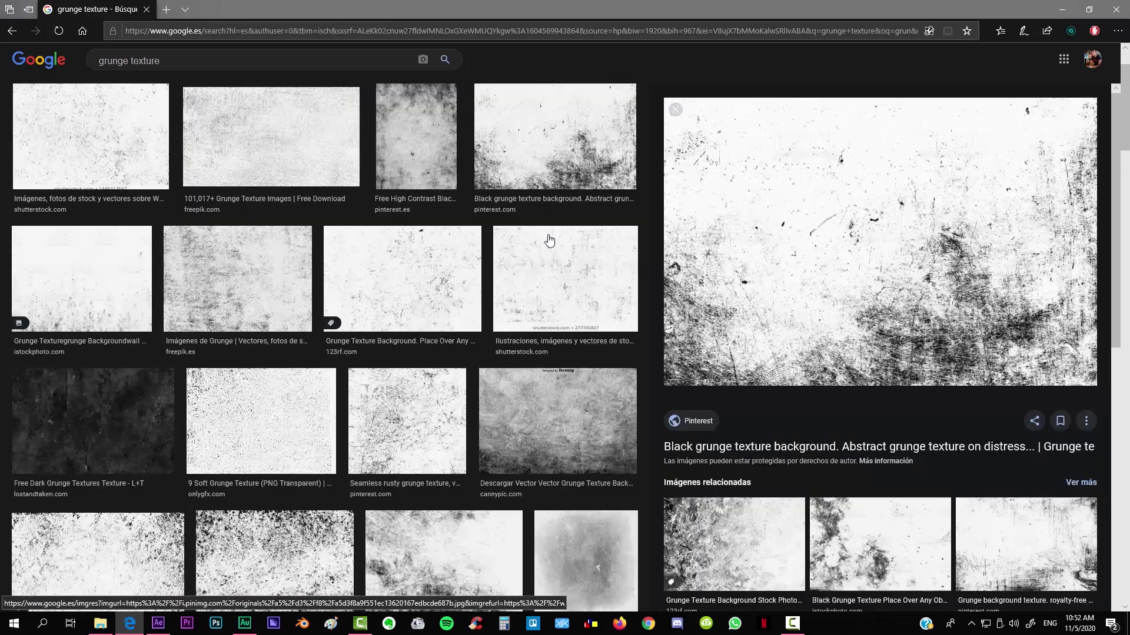
right_click(851, 252)
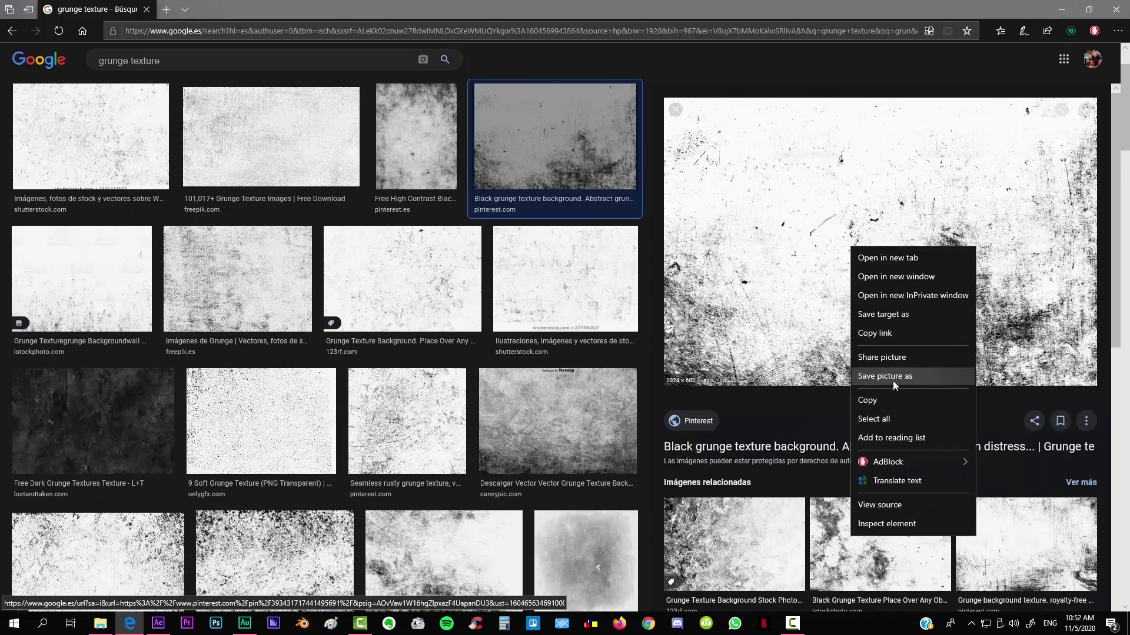
left_click(892, 380)
left_click(469, 296)
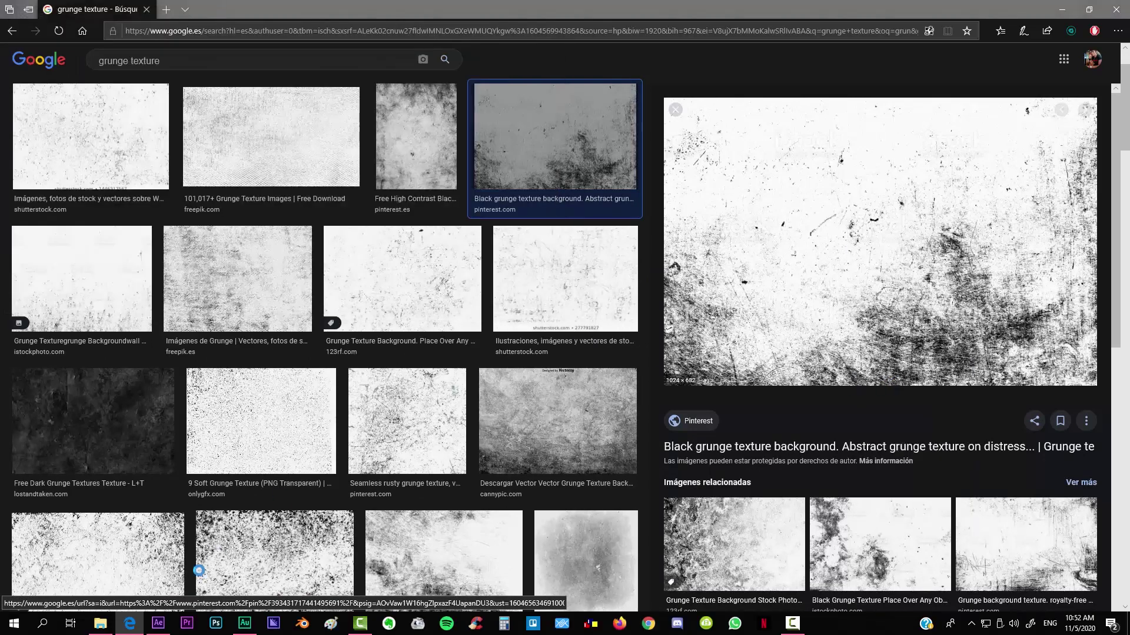
Import the saved grunge texture JPG into the After Effects Project panel
key("alt+Tab")
left_click(149, 116)
key("alt+Tab")
key("Tab")
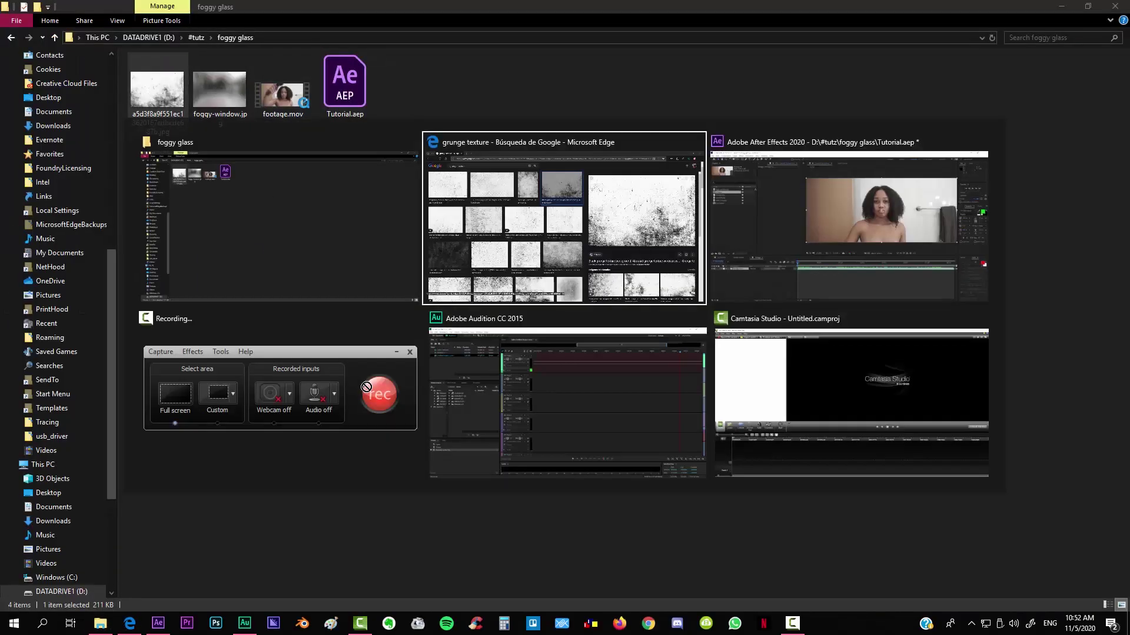
left_click_drag(119, 285, 126, 289)
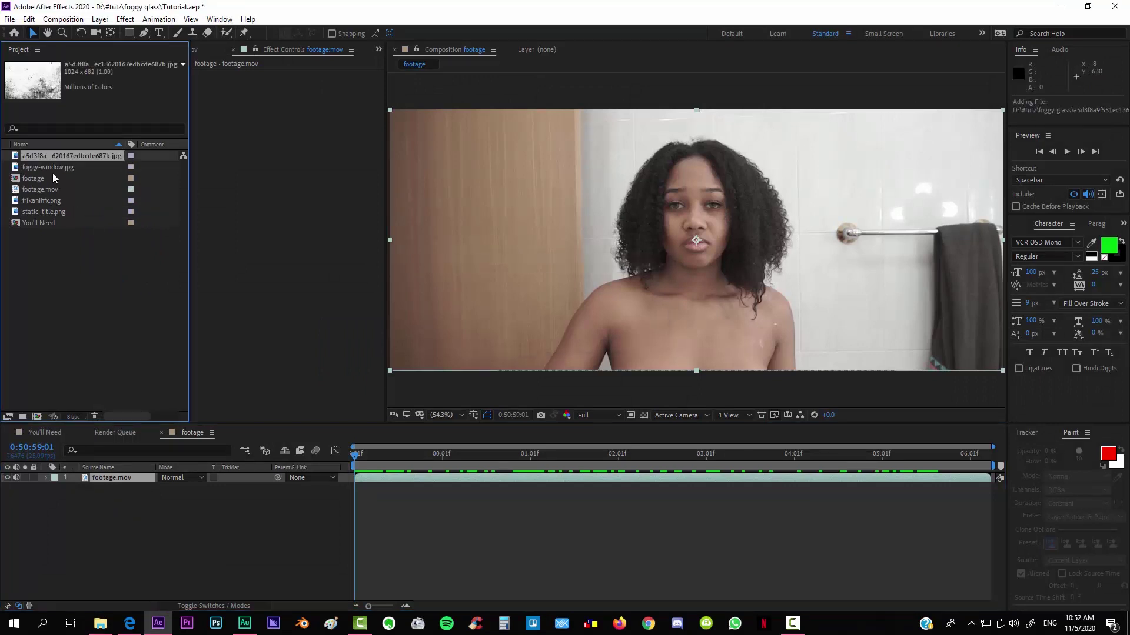
Add the grunge JPG as a layer above footage.mov, scaling it to 181% then back to 99%
left_click_drag(18, 167, 107, 479)
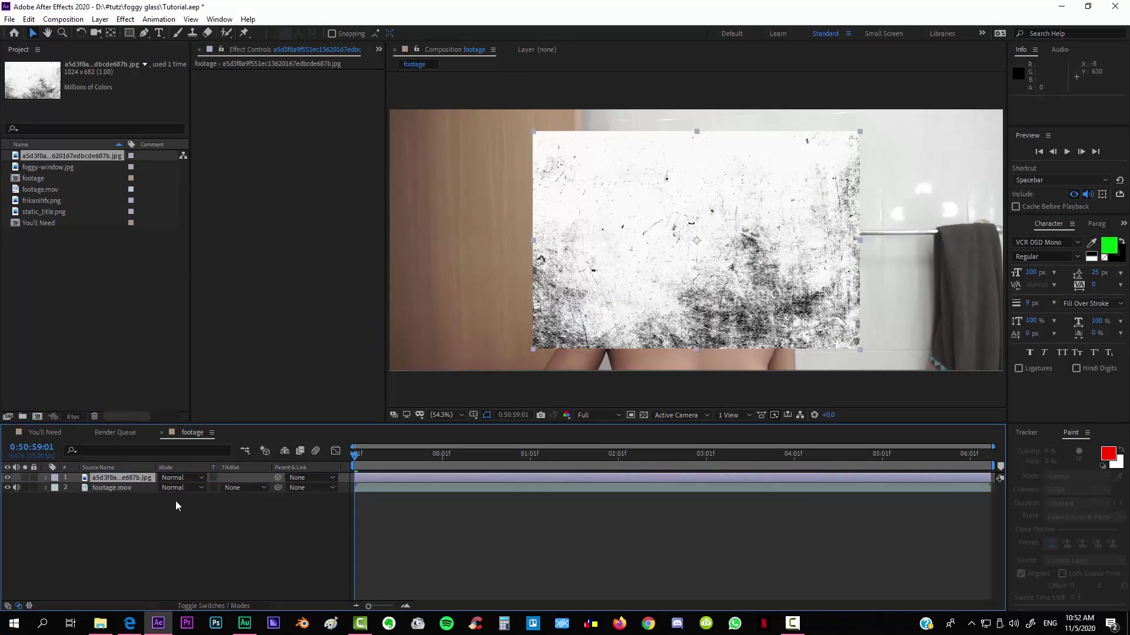
key("s")
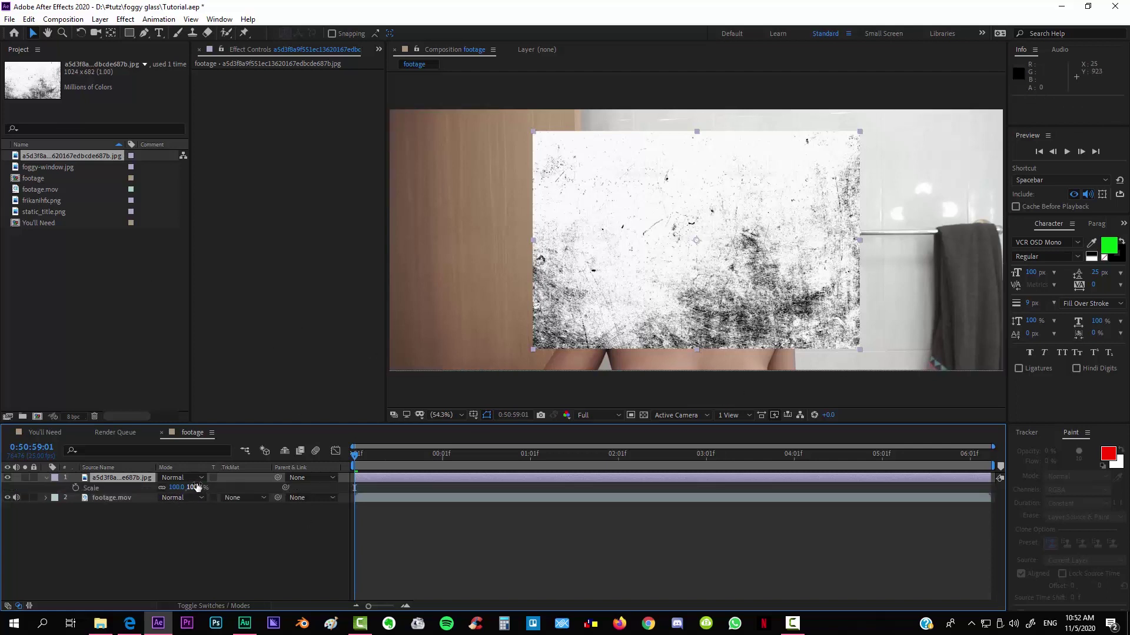
left_click_drag(195, 487, 248, 483)
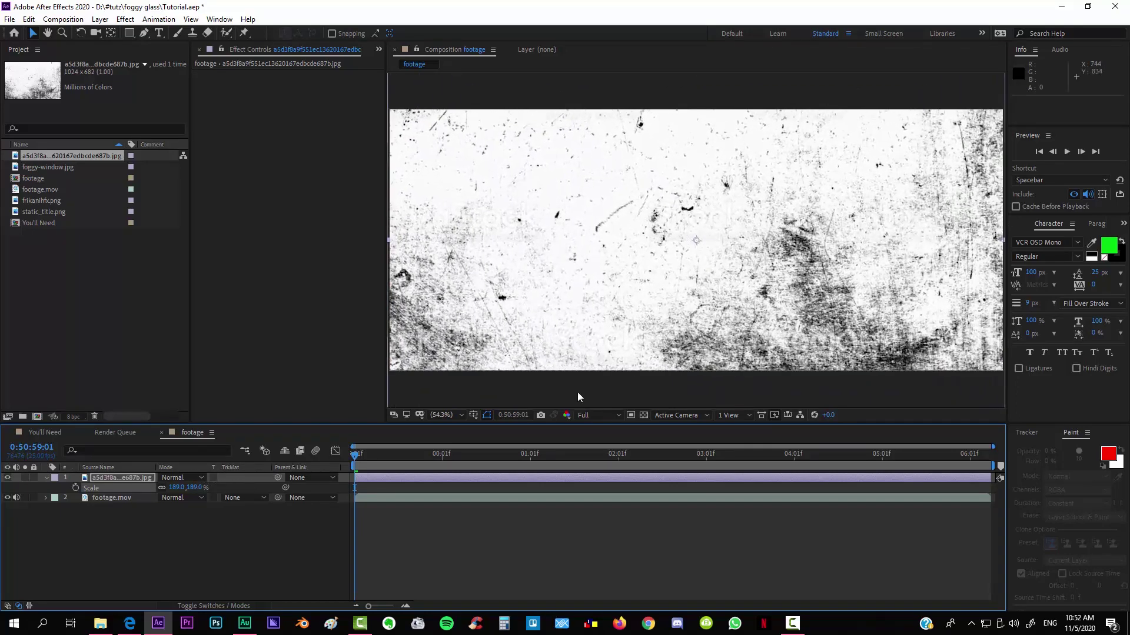
left_click(8, 478)
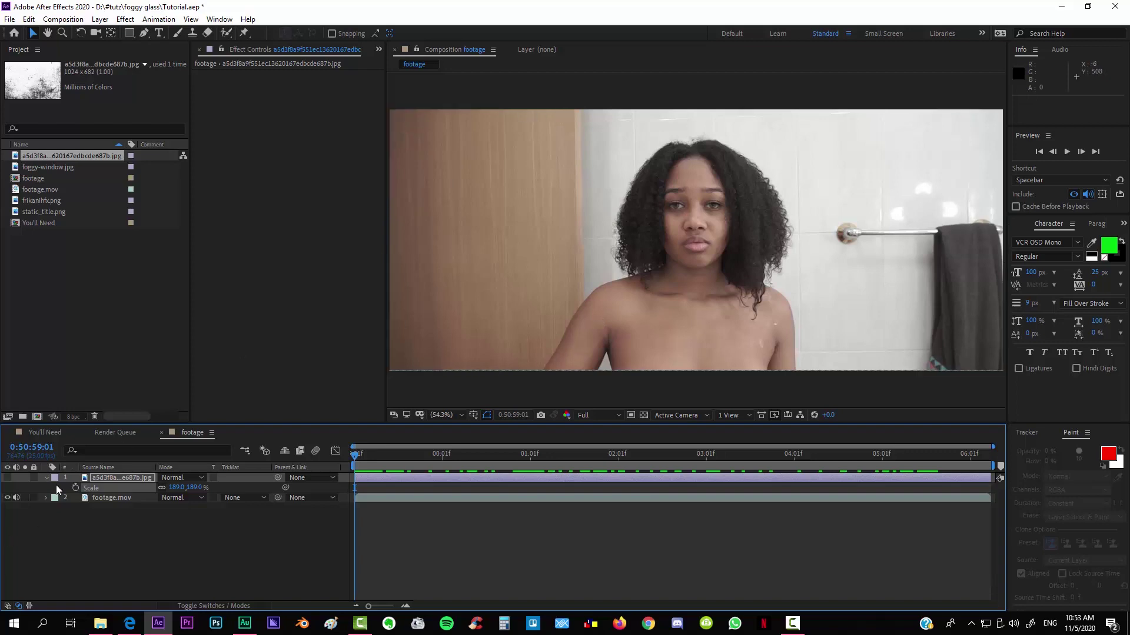
left_click(7, 477)
left_click_drag(174, 487, 1069, 277)
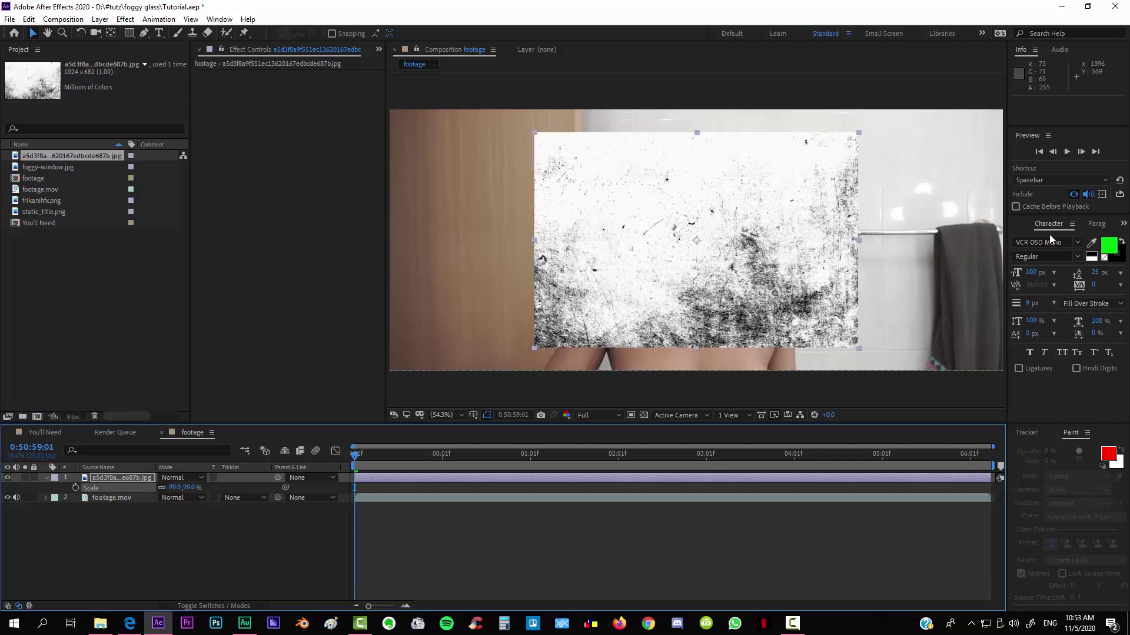
Find Corner Pin in Effects & Presets and apply it to the grunge layer
left_click(1123, 223)
left_click(1083, 250)
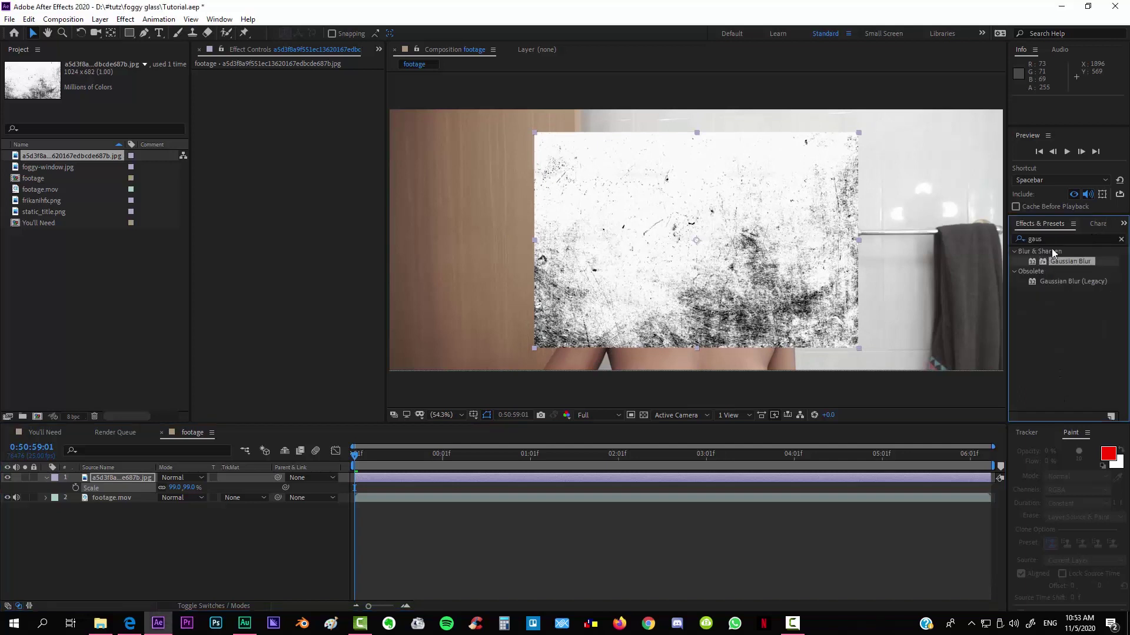
left_click(1055, 237)
type("pin")
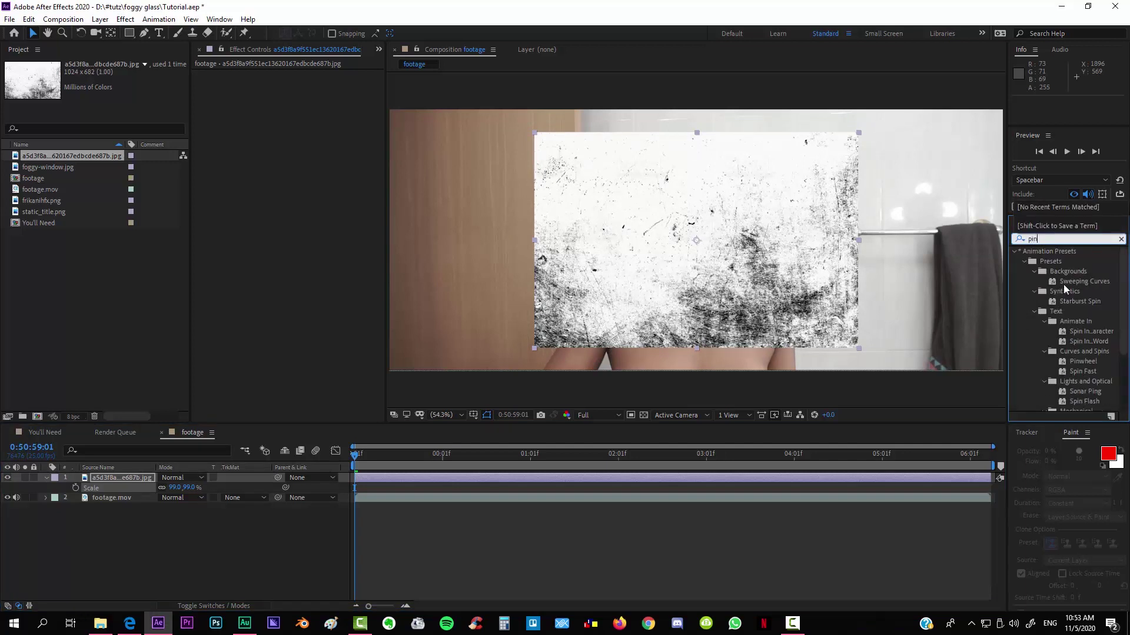
type(" c")
left_click(1084, 240)
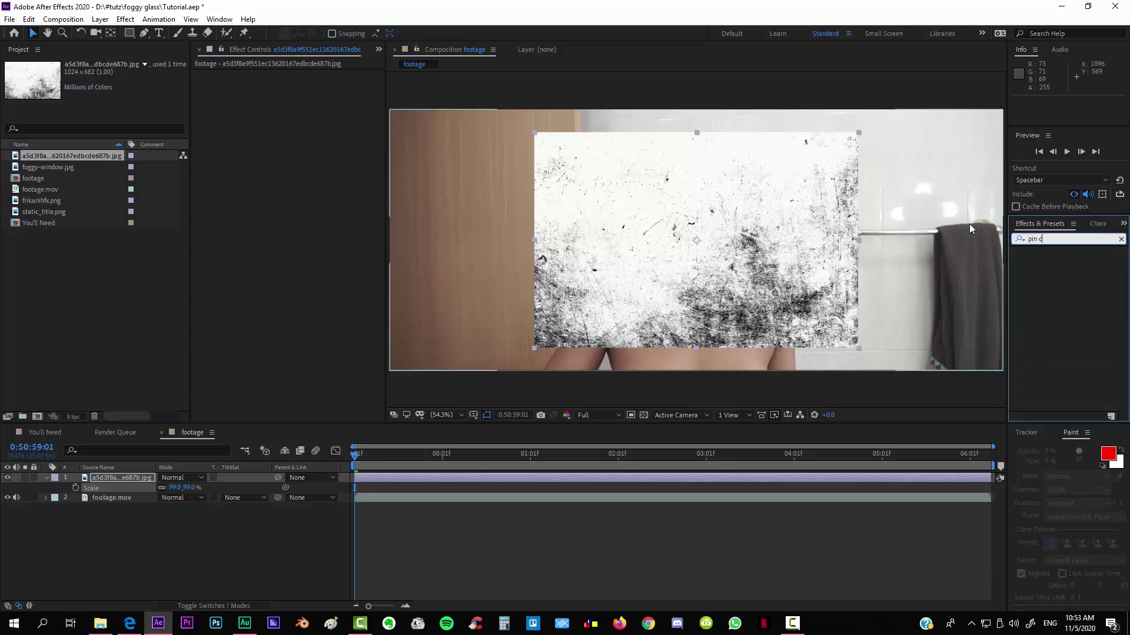
key("ctrl+a")
type("corn")
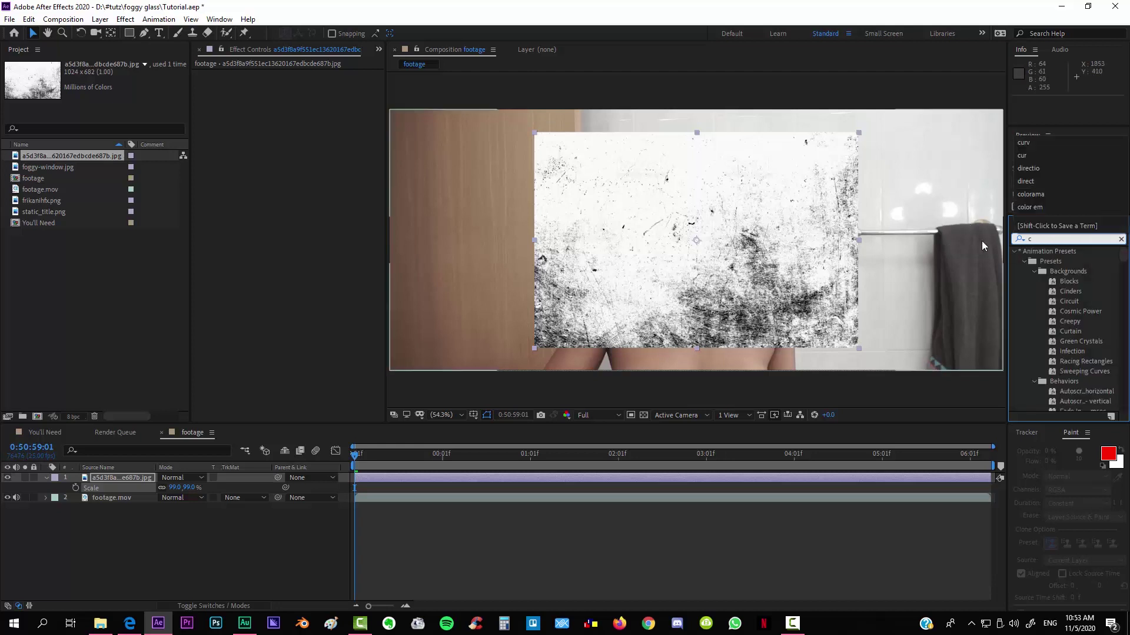
left_click_drag(1055, 301, 440, 481)
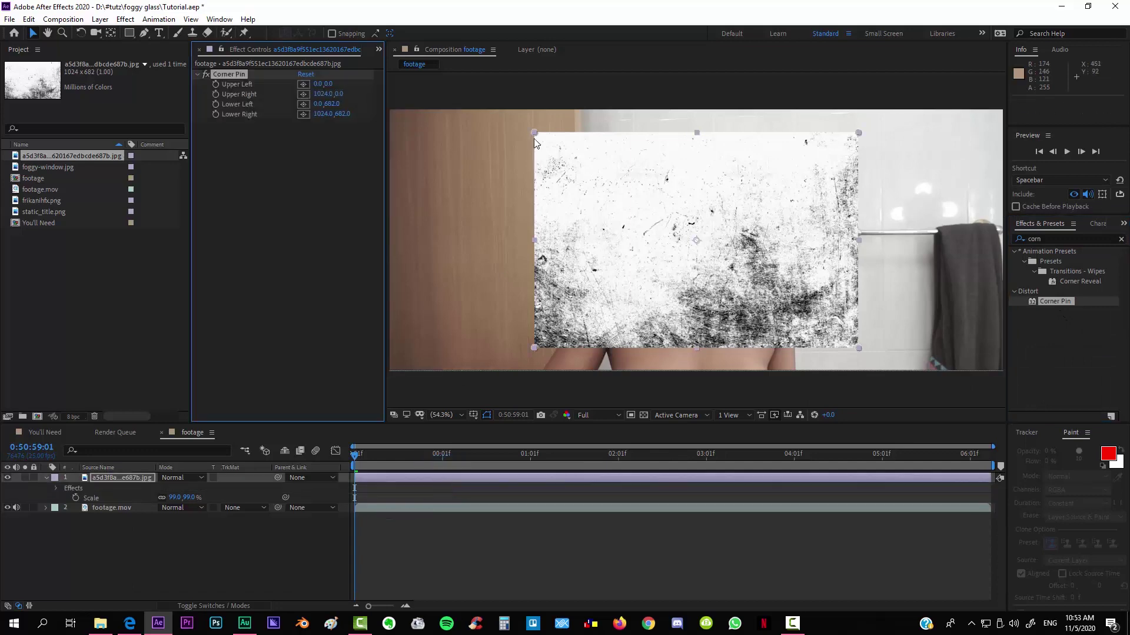
Drag the four Corner Pin handles, then delete the effect to restore the unwarped texture
left_click_drag(534, 134, 390, 112)
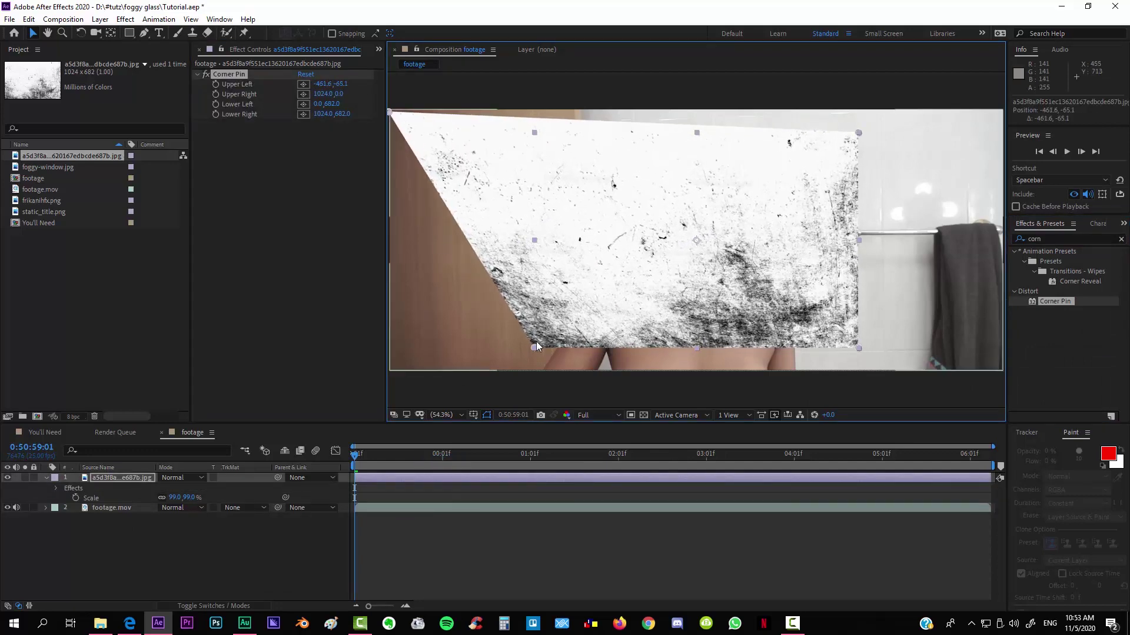
left_click_drag(535, 347, 383, 371)
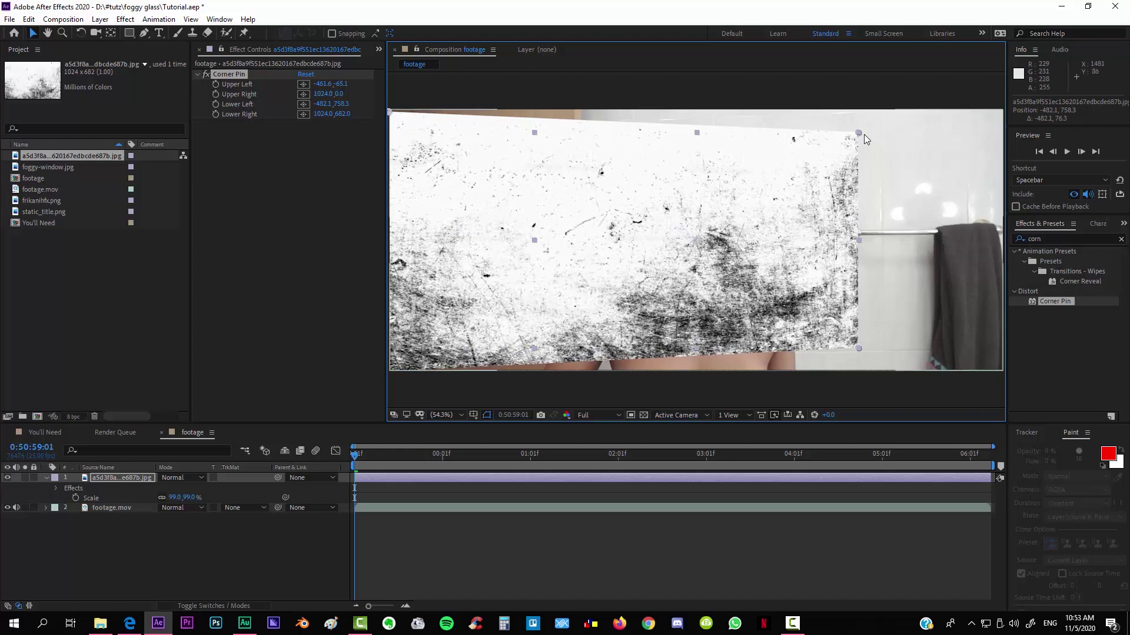
left_click_drag(859, 133, 579, 111)
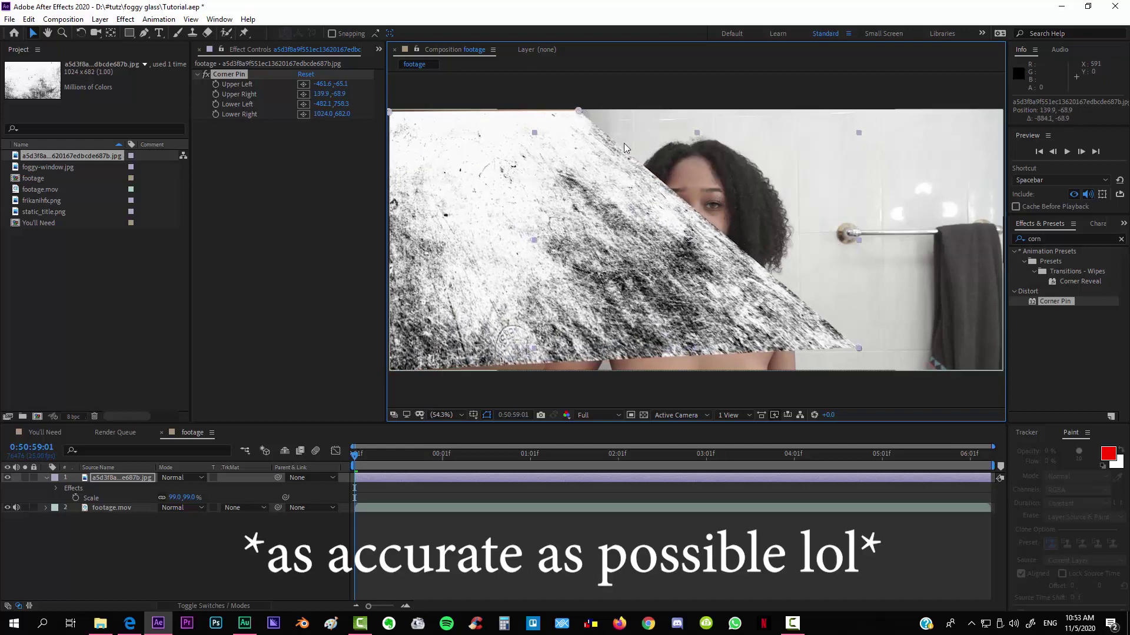
left_click_drag(857, 348, 589, 372)
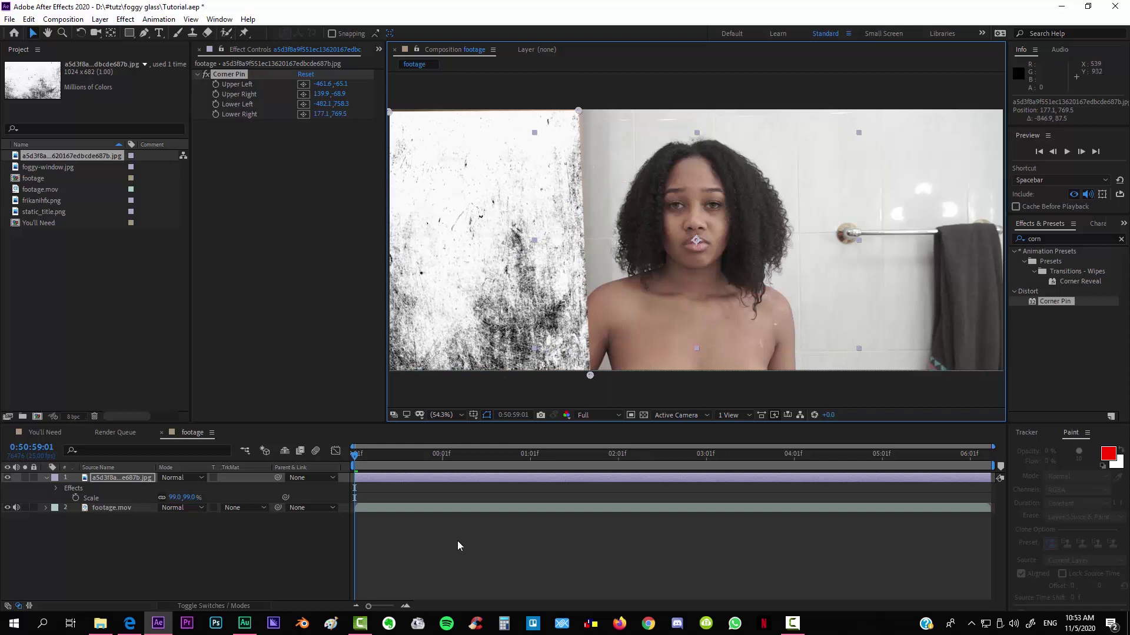
key("Delete")
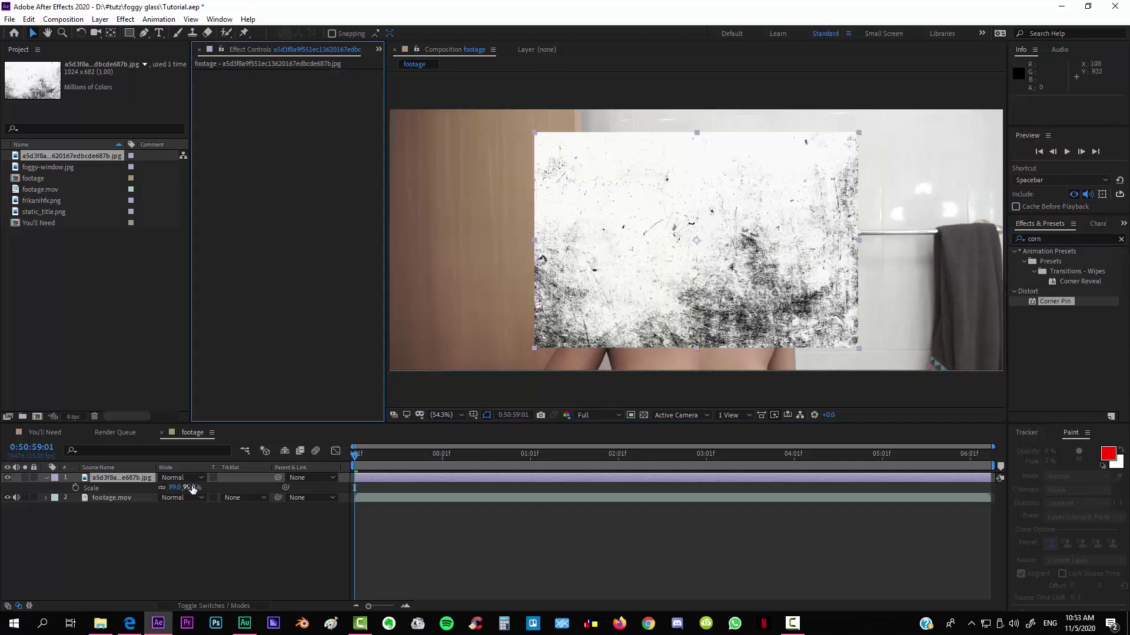
Scale the grunge texture to 189%, hide it, and scrub through the footage
left_click_drag(193, 489, 244, 486)
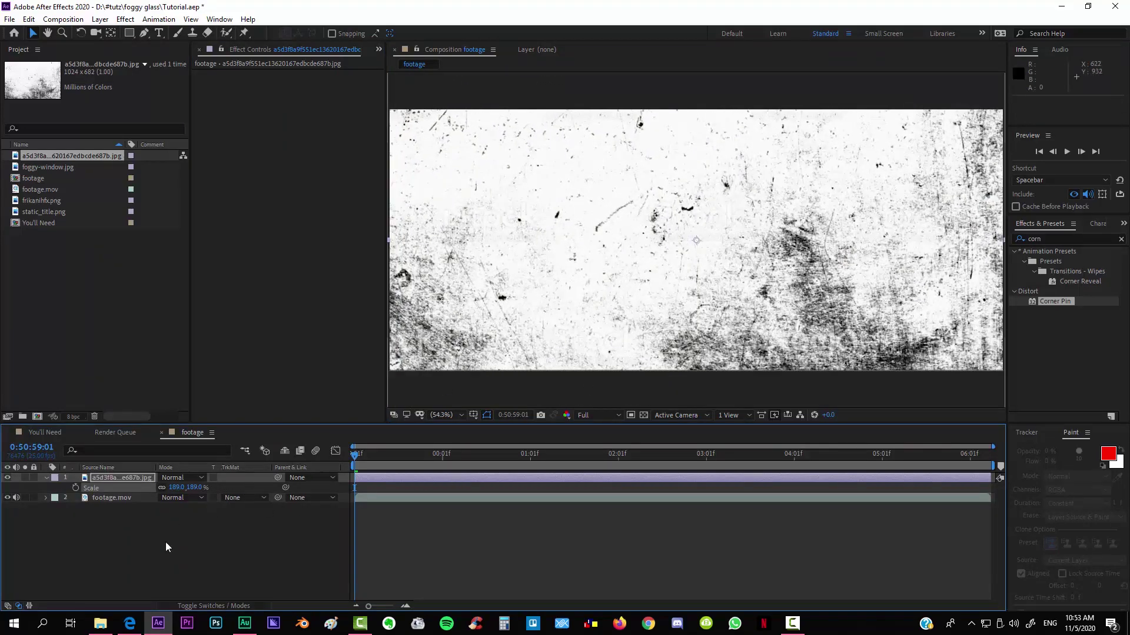
left_click(166, 547)
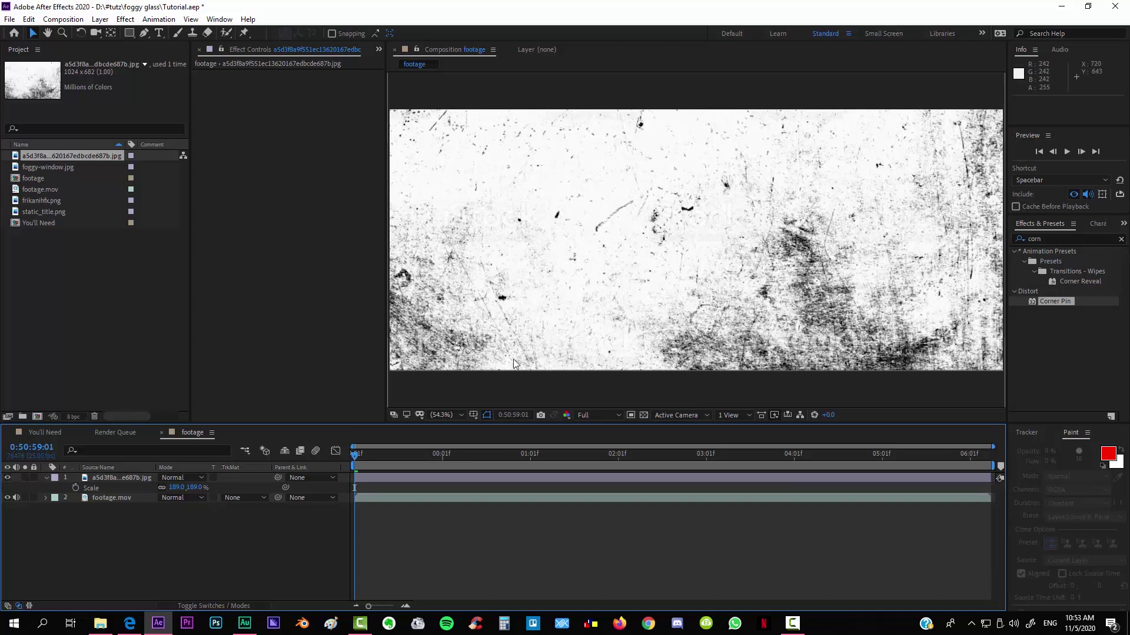
left_click(8, 478)
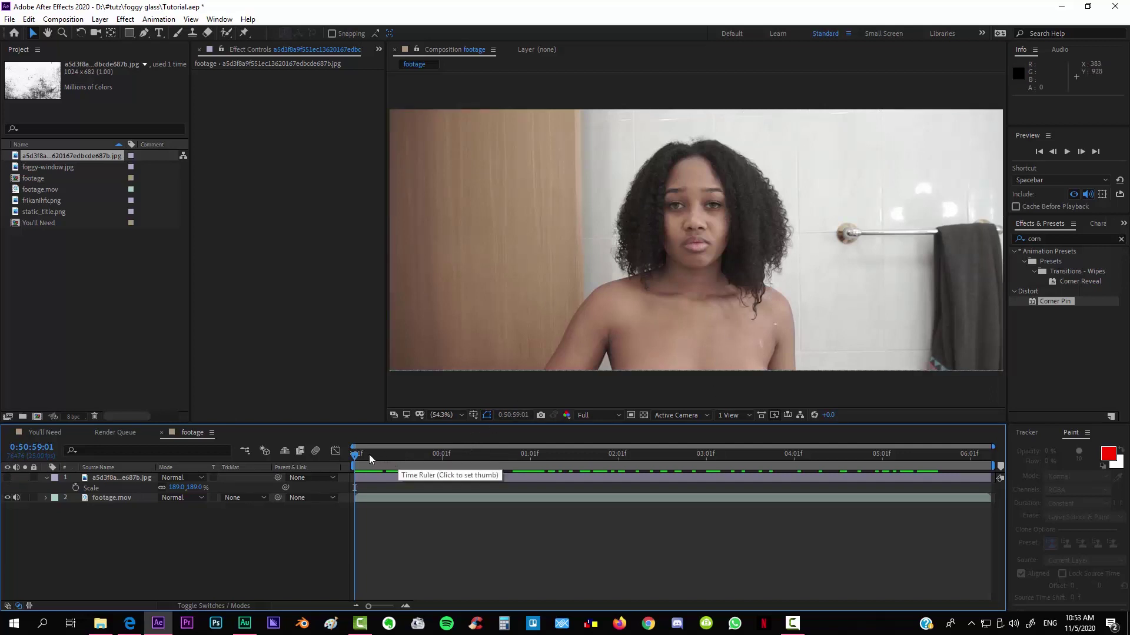
left_click_drag(368, 454, 456, 454)
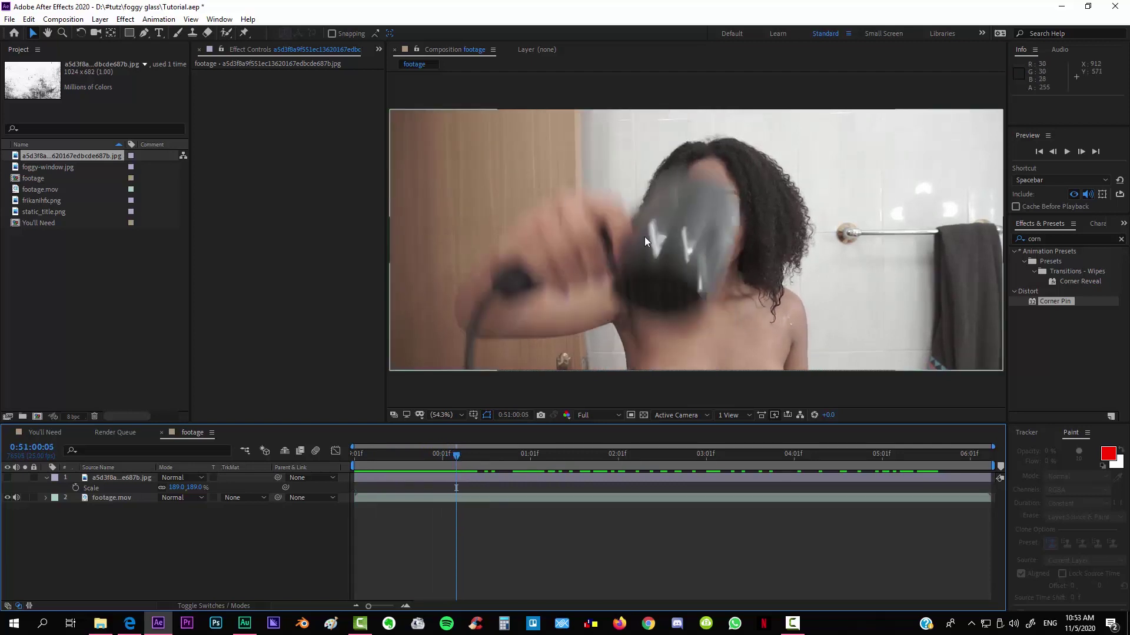
mouse_move(456, 456)
left_mouse_down()
mouse_move(517, 461)
mouse_move(460, 458)
left_mouse_up()
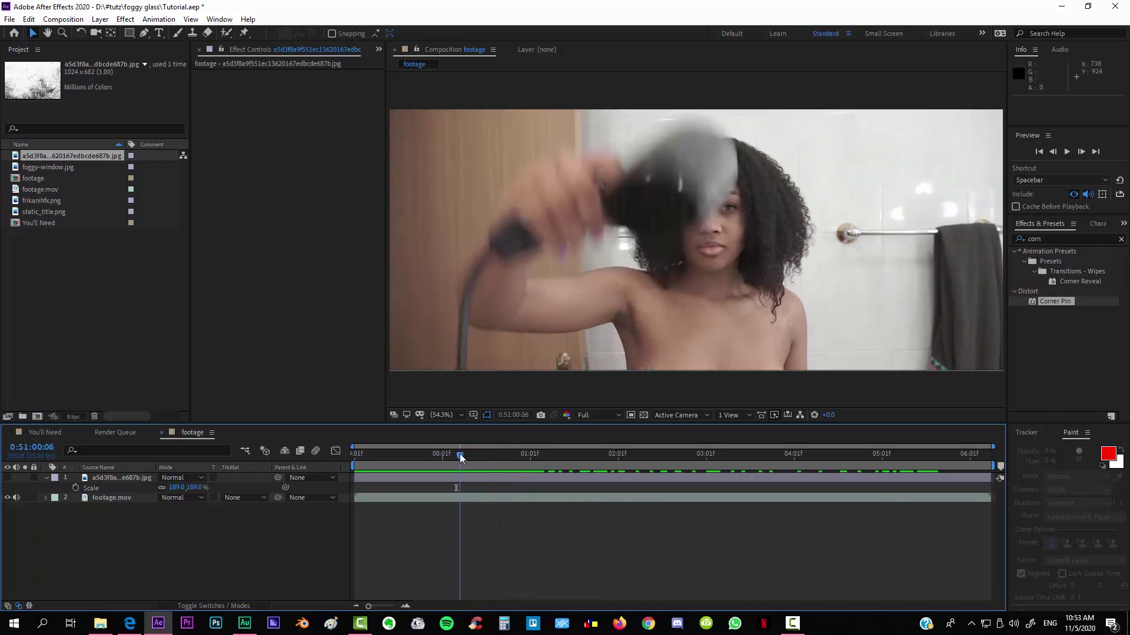
Create a full-frame black solid, Black Solid 1, as the top layer
left_click(102, 23)
mouse_move(112, 33)
left_click(333, 44)
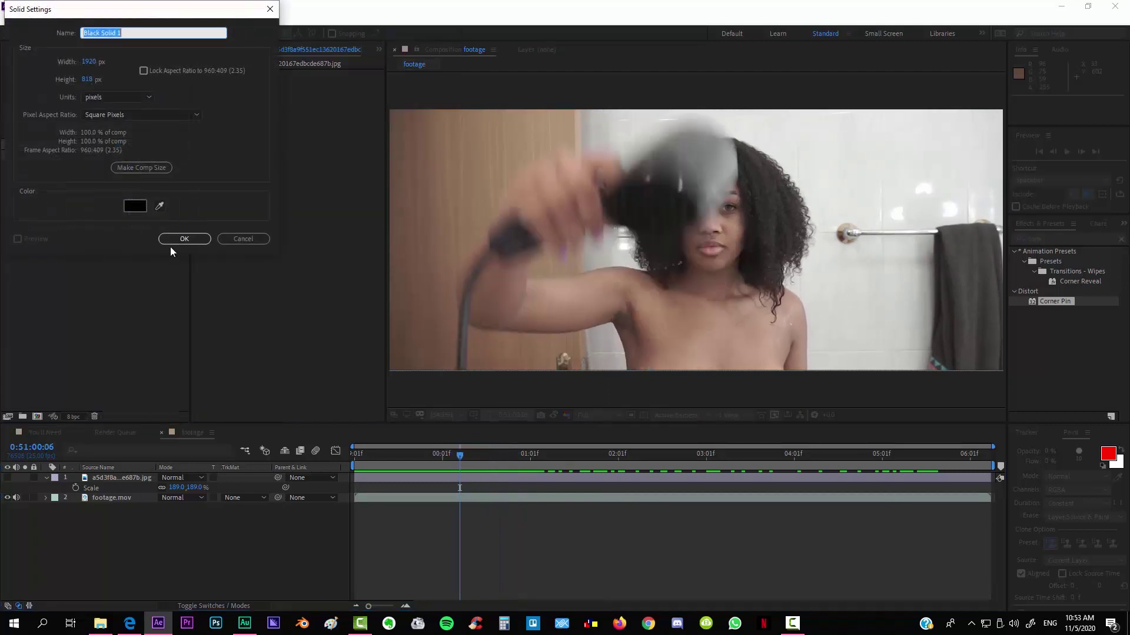
left_click(191, 241)
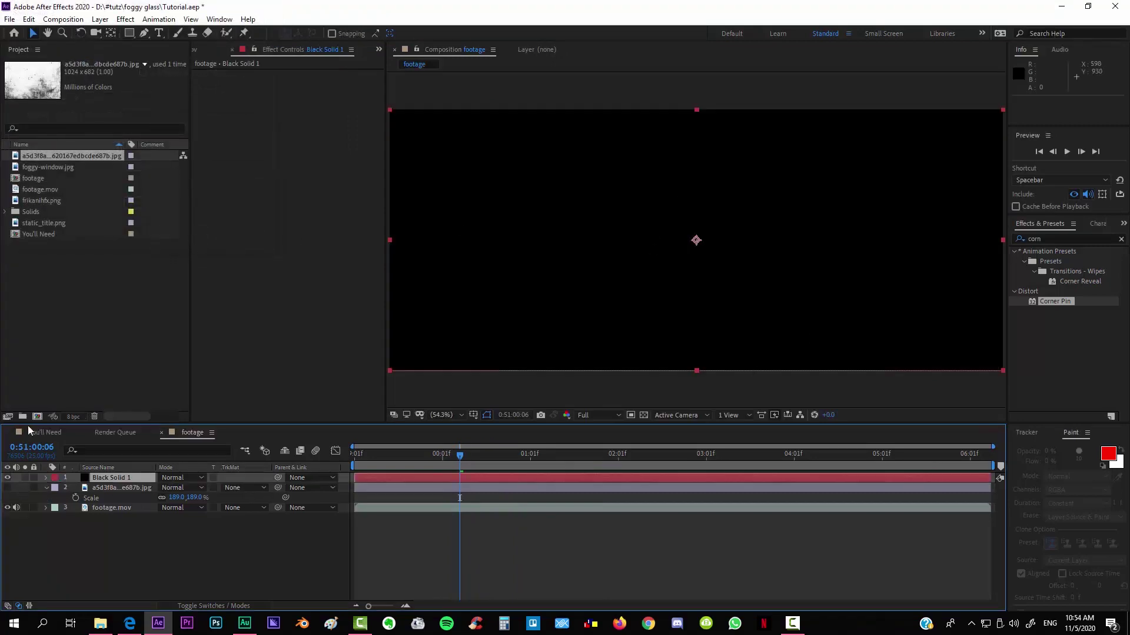
left_click_drag(129, 33, 168, 59)
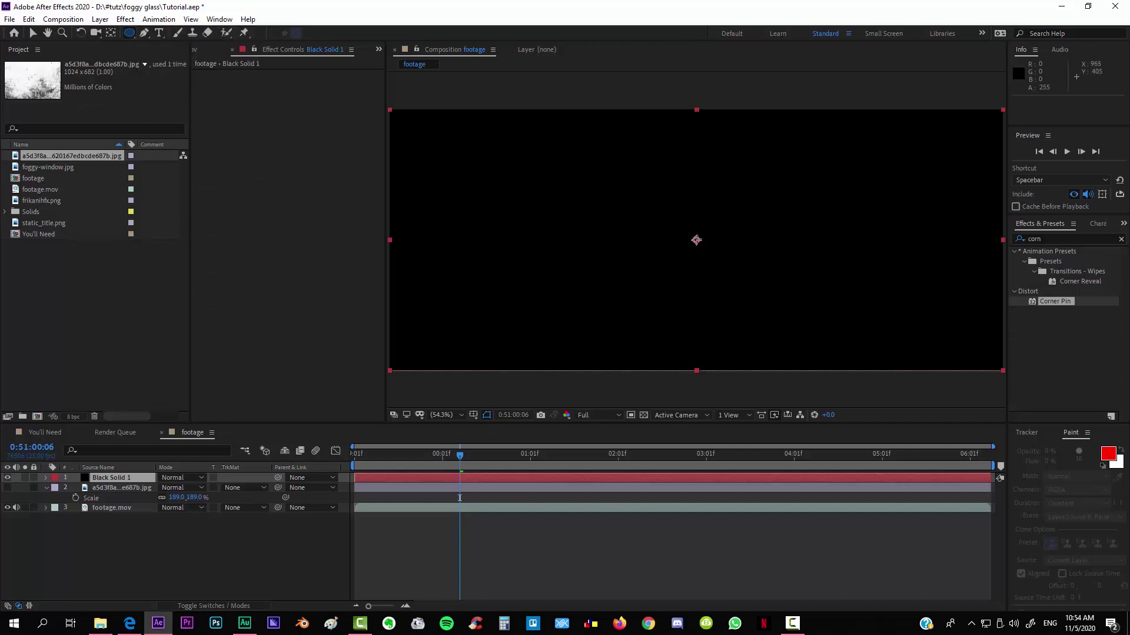
Draw a circular mask on Black Solid 1 and stretch it into a wide horizontal ellipse
left_click_drag(696, 240, 851, 350)
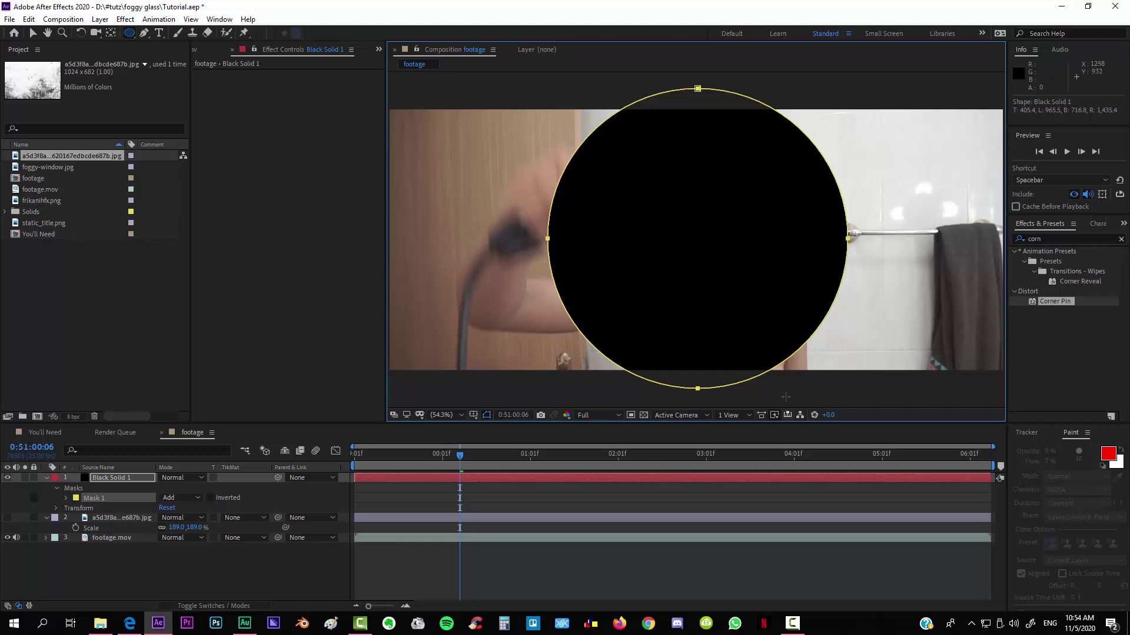
key("v")
double_click(846, 240)
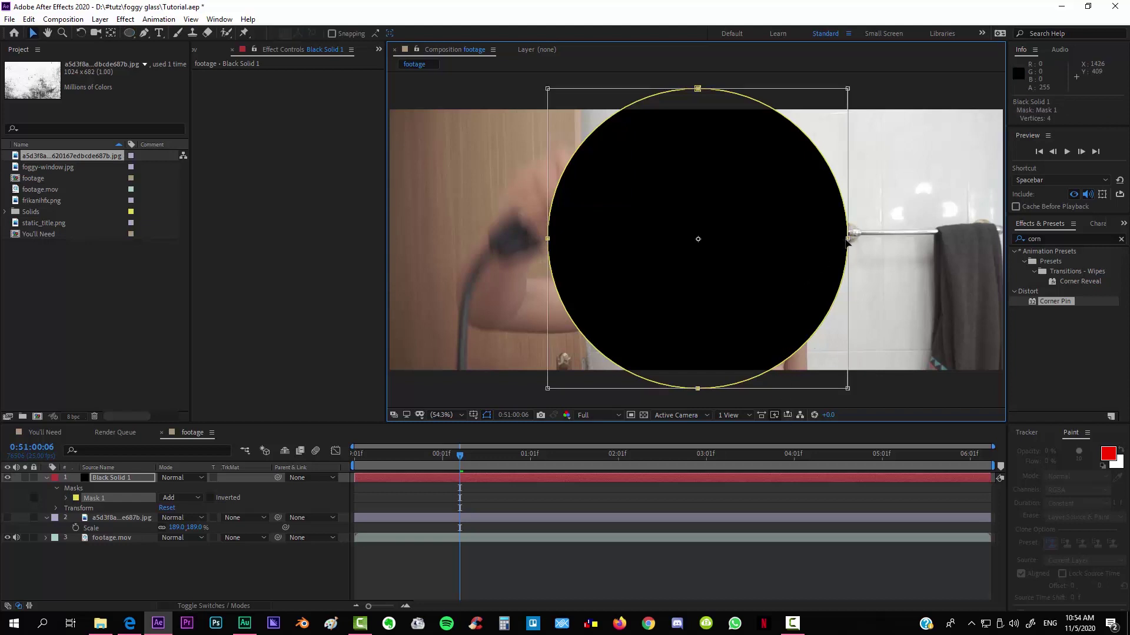
left_click_drag(856, 242, 872, 240)
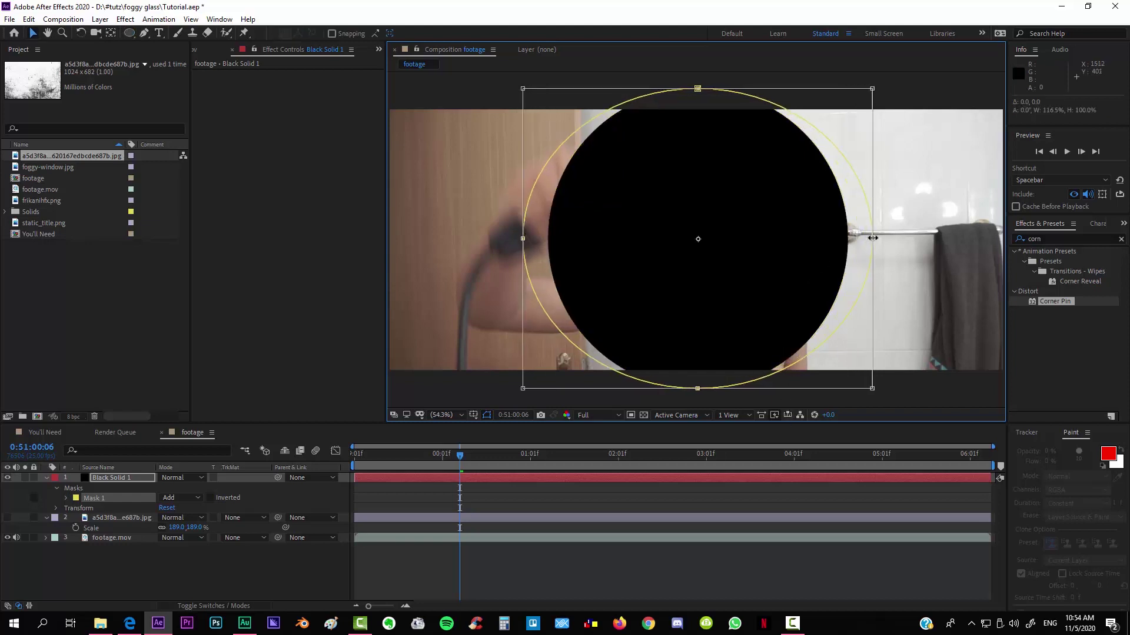
left_click(111, 557)
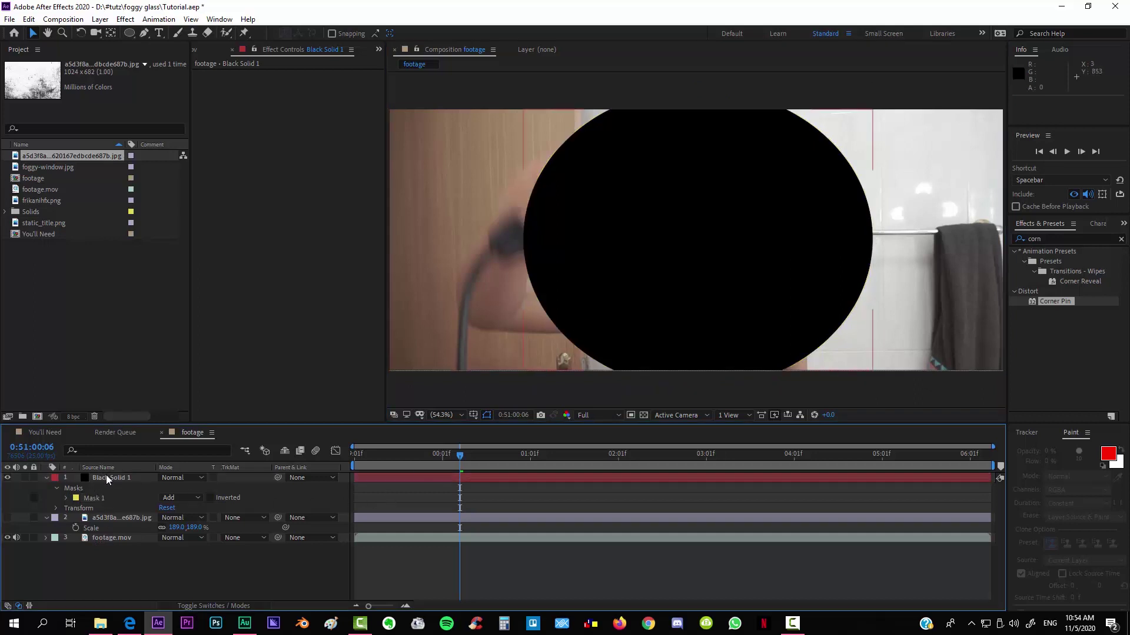
left_click(106, 476)
Feather Mask 1 by 384 px and keyframe its Mask Expansion at -518 px
key("f")
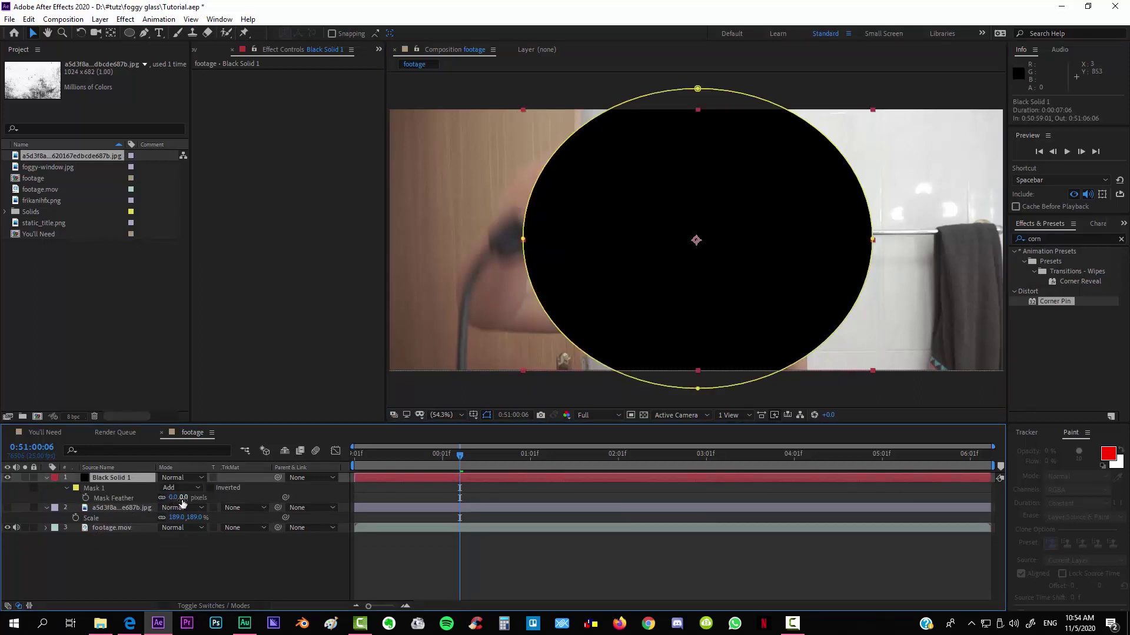
left_click_drag(182, 500, 103, 486)
left_click(48, 478)
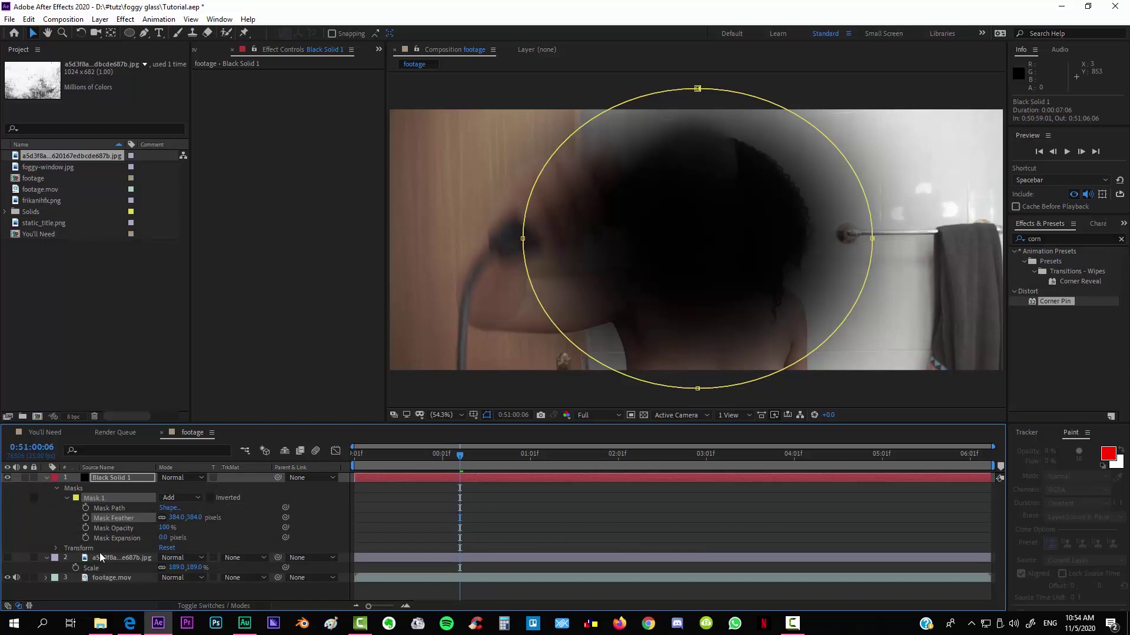
left_click_drag(164, 539, 212, 527)
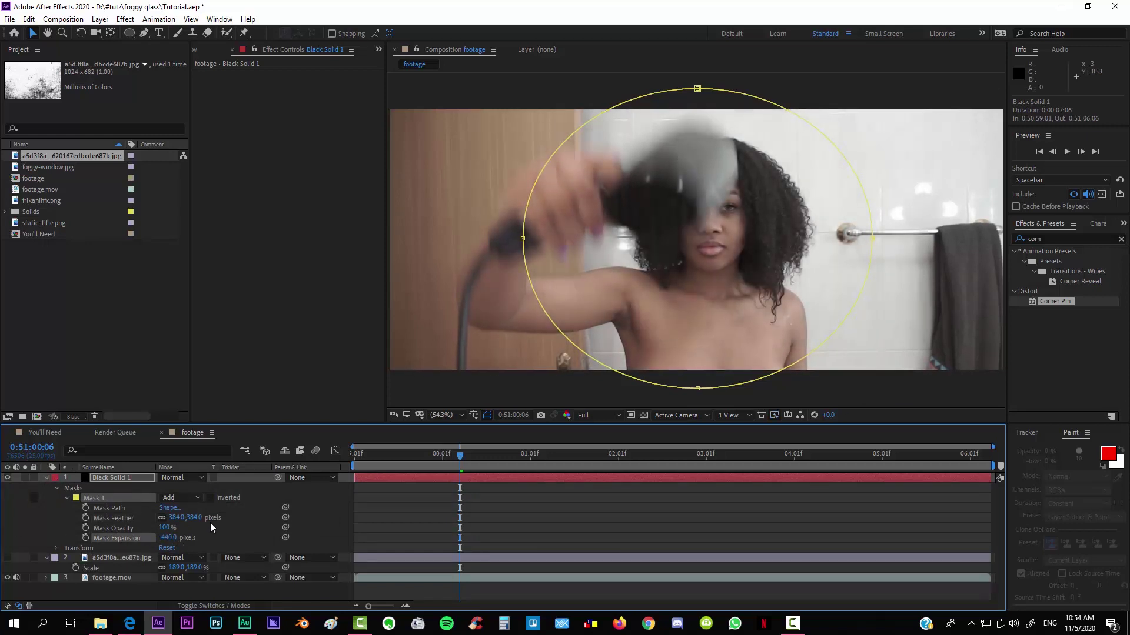
left_click_drag(89, 567, 88, 564)
left_click_drag(143, 541, 132, 548)
left_click_drag(465, 453, 913, 449)
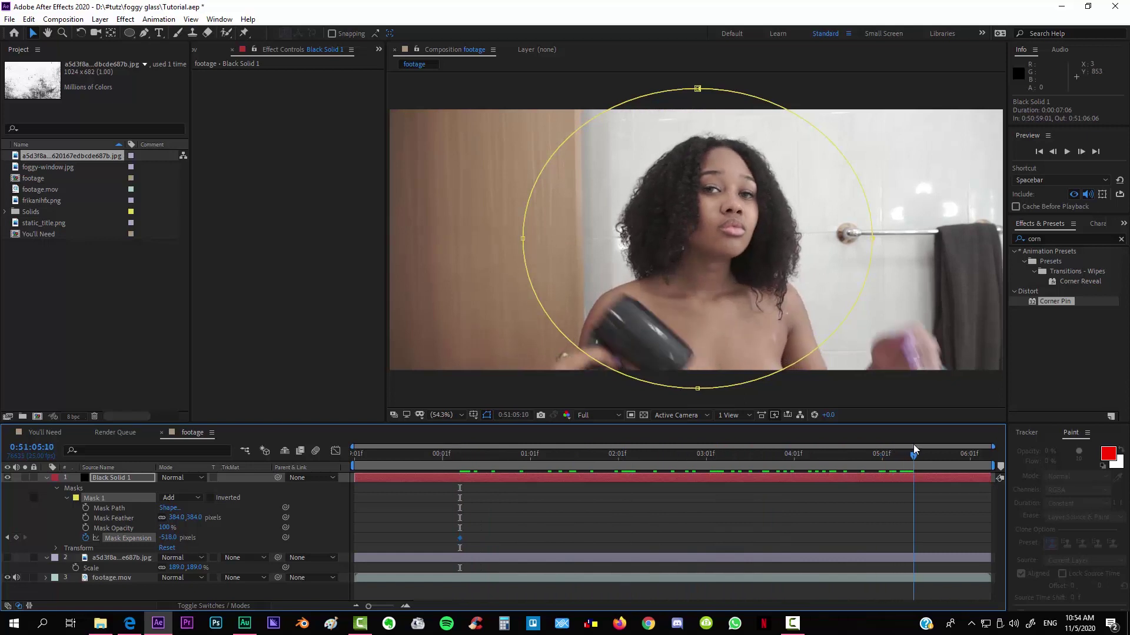
Keyframe Mask Expansion at about 258 px near 5 seconds, Easy Ease both keyframes, and return to start
left_click_drag(241, 535, 592, 505)
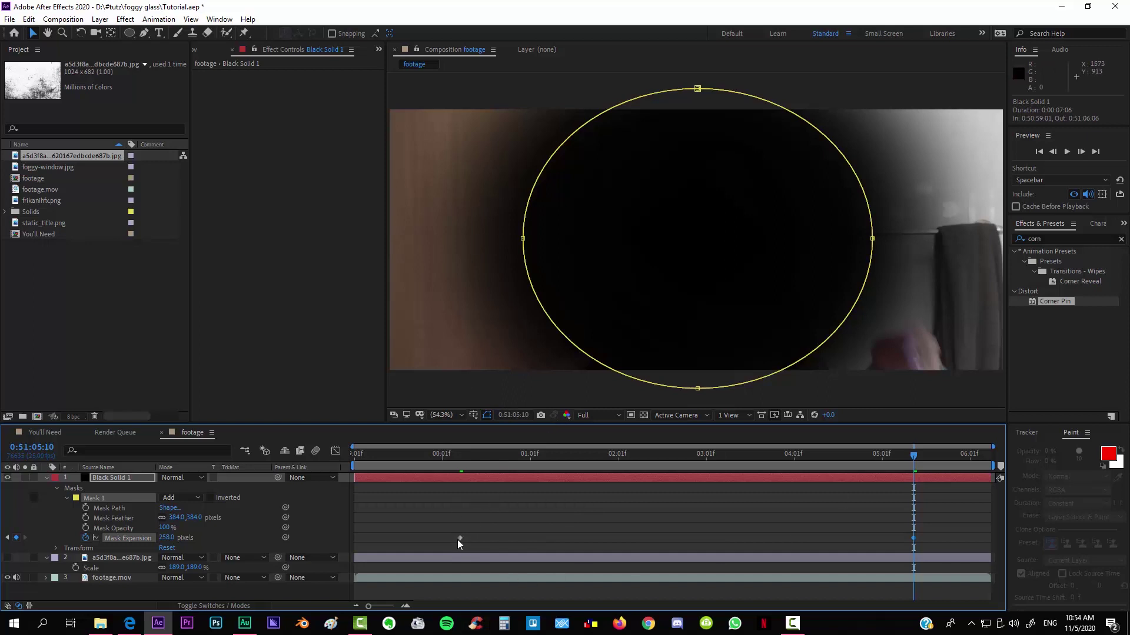
right_click(459, 539)
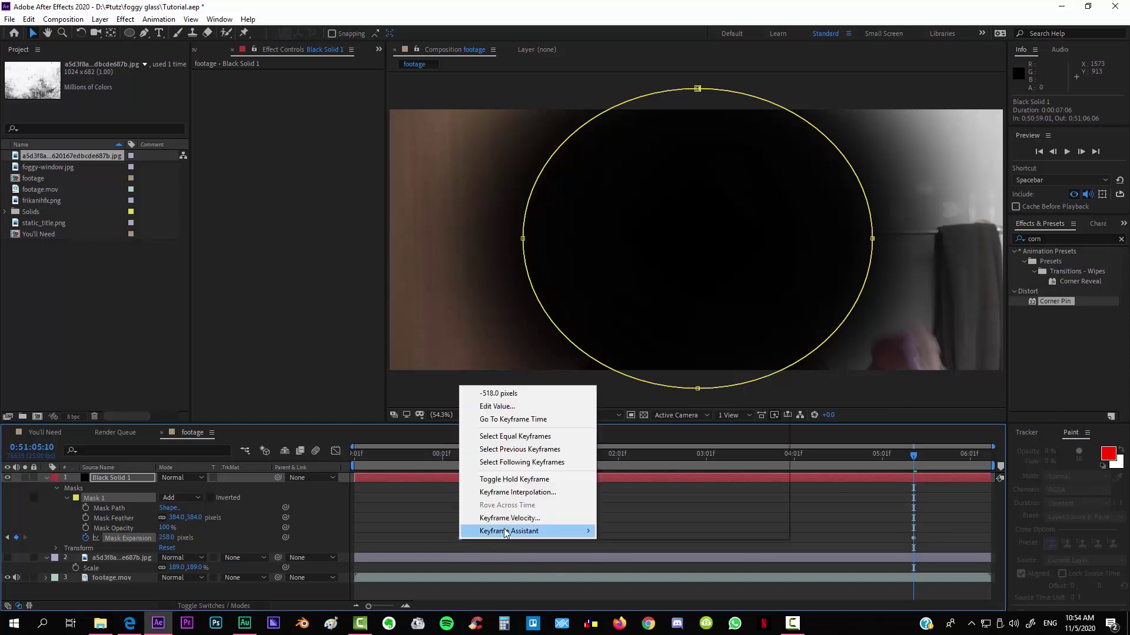
mouse_move(505, 533)
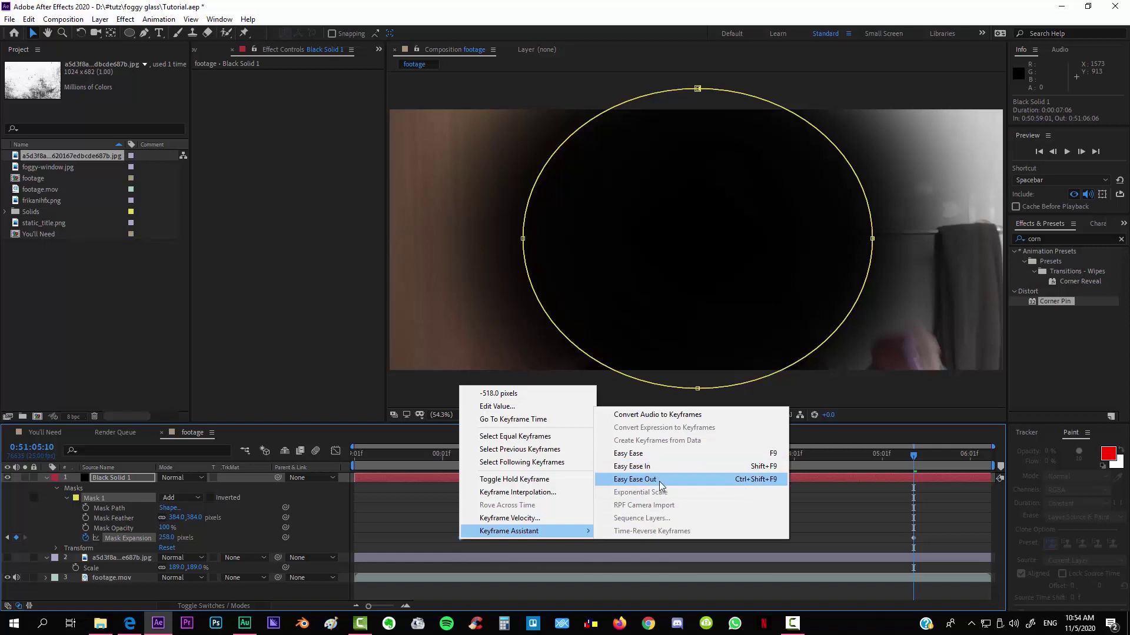
left_click(634, 480)
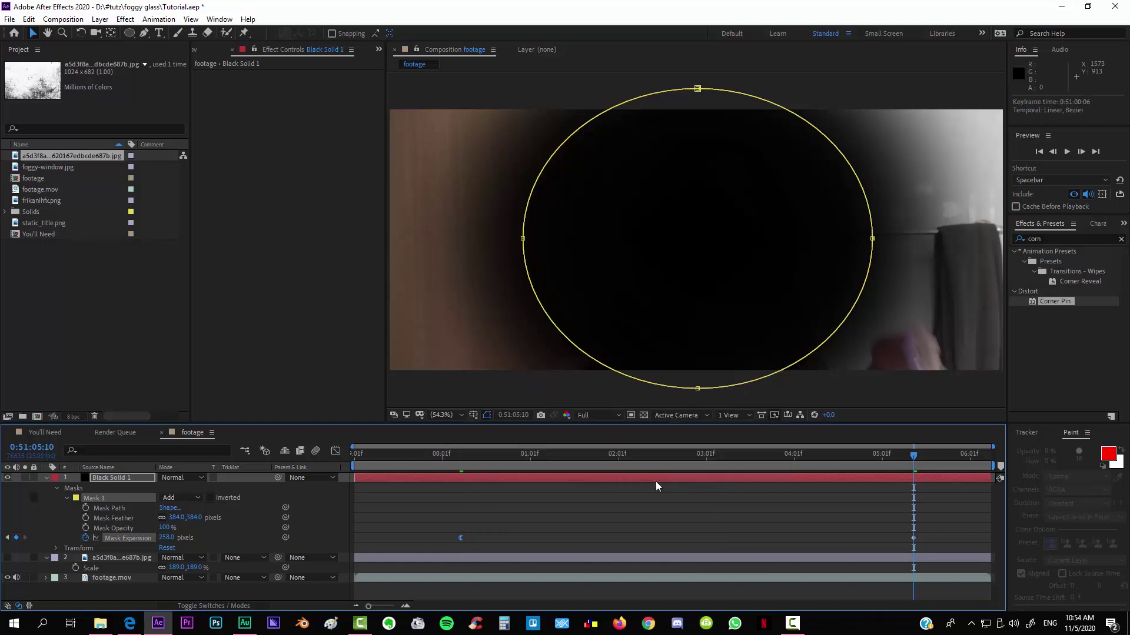
right_click(913, 540)
mouse_move(953, 533)
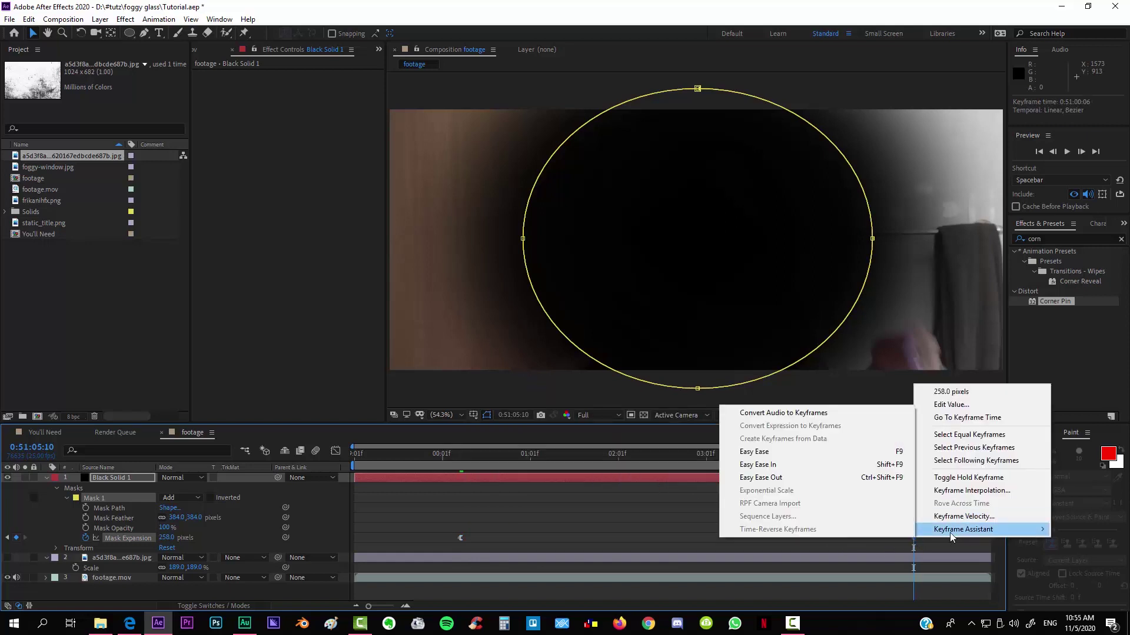
left_click(824, 464)
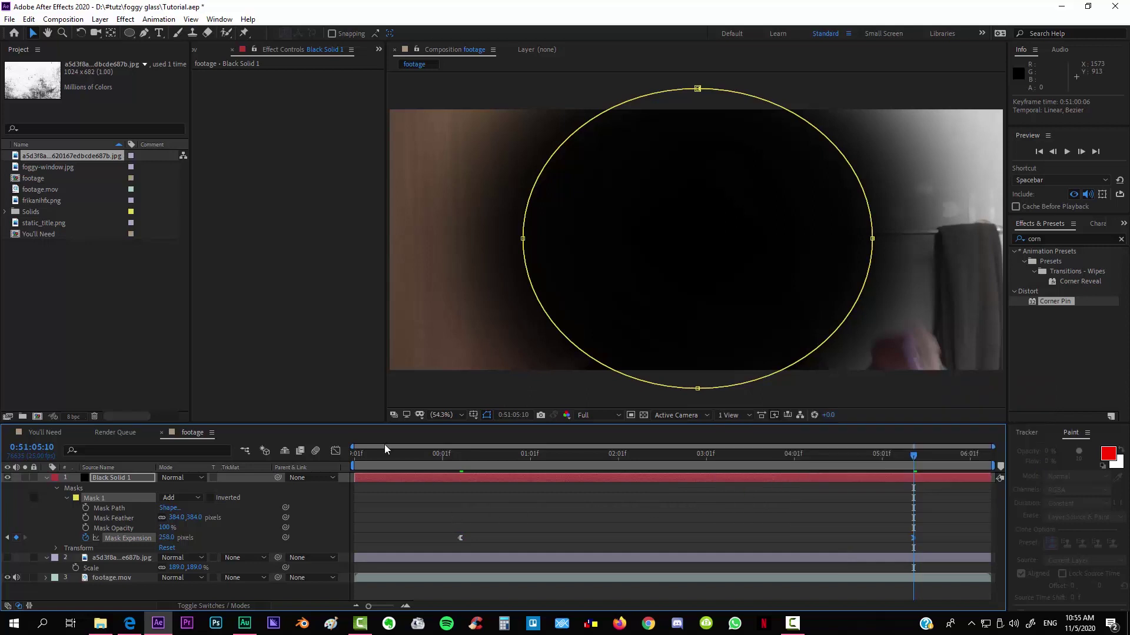
key("Home")
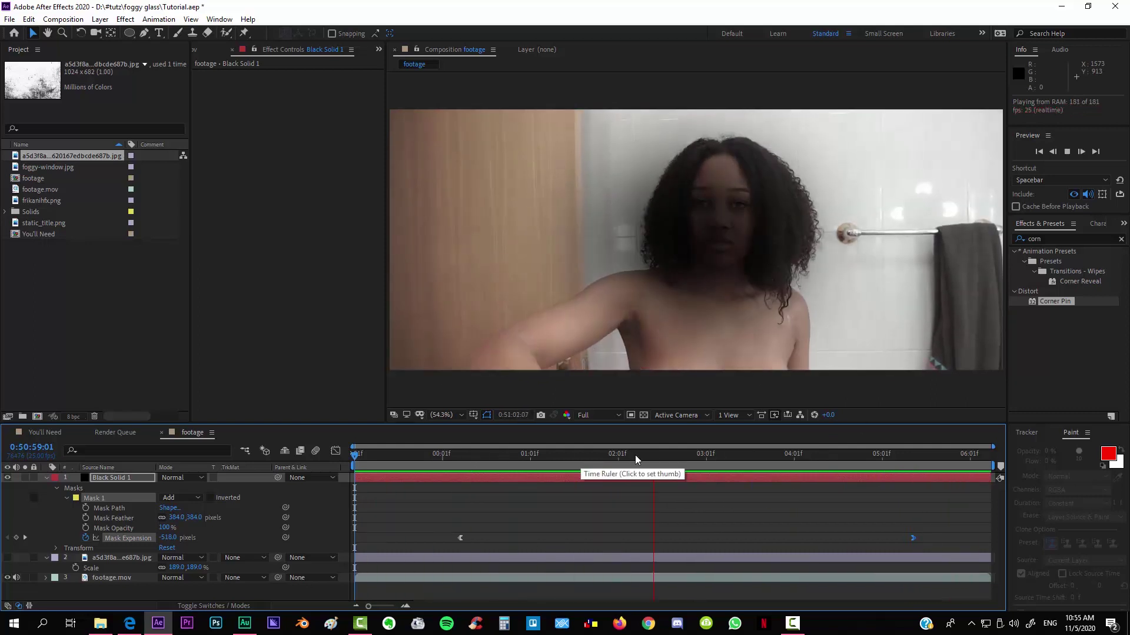
Collapse Black Solid 1's mask properties and turn the grunge texture layer's visibility back on
left_click_drag(644, 458, 394, 433)
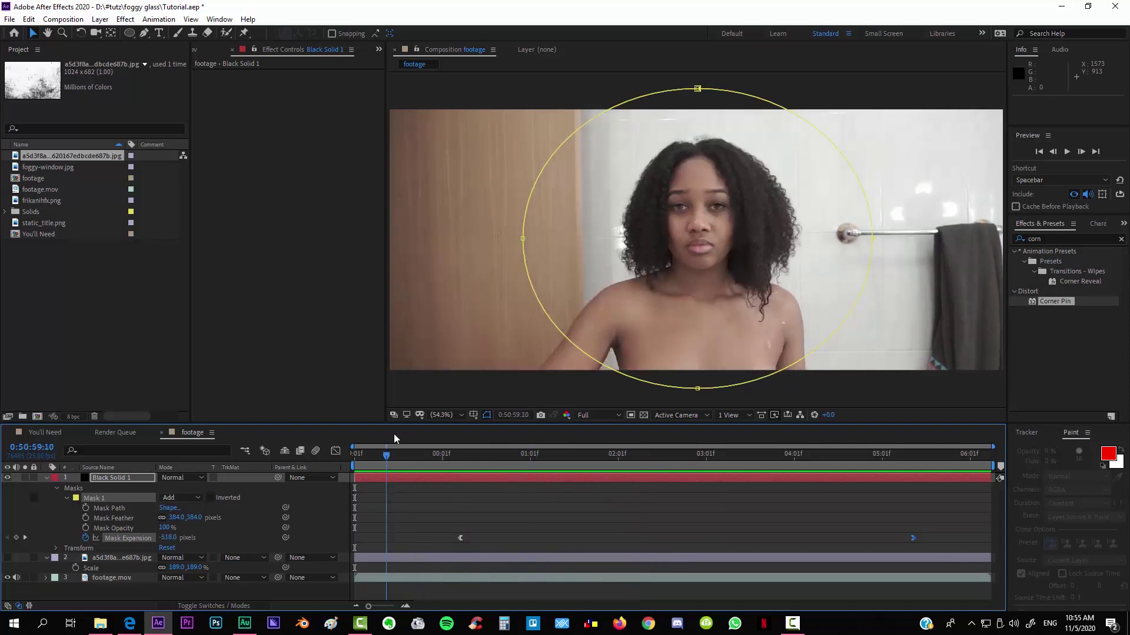
left_click(46, 478)
left_click(7, 488)
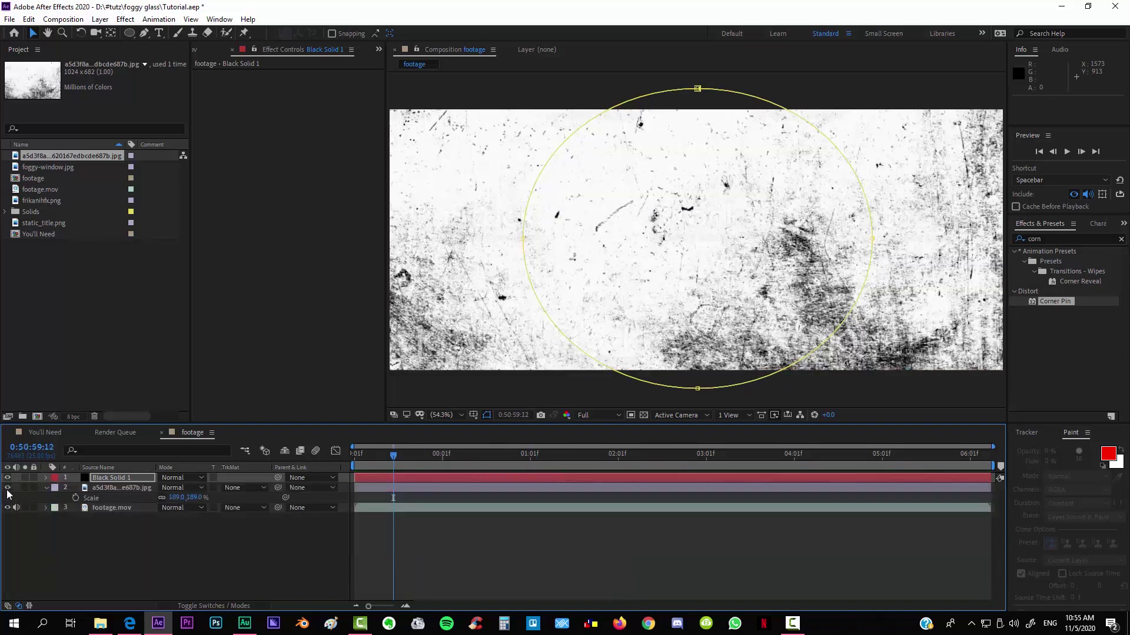
mouse_move(394, 459)
left_mouse_down()
mouse_move(782, 454)
mouse_move(973, 419)
mouse_move(388, 456)
left_mouse_up()
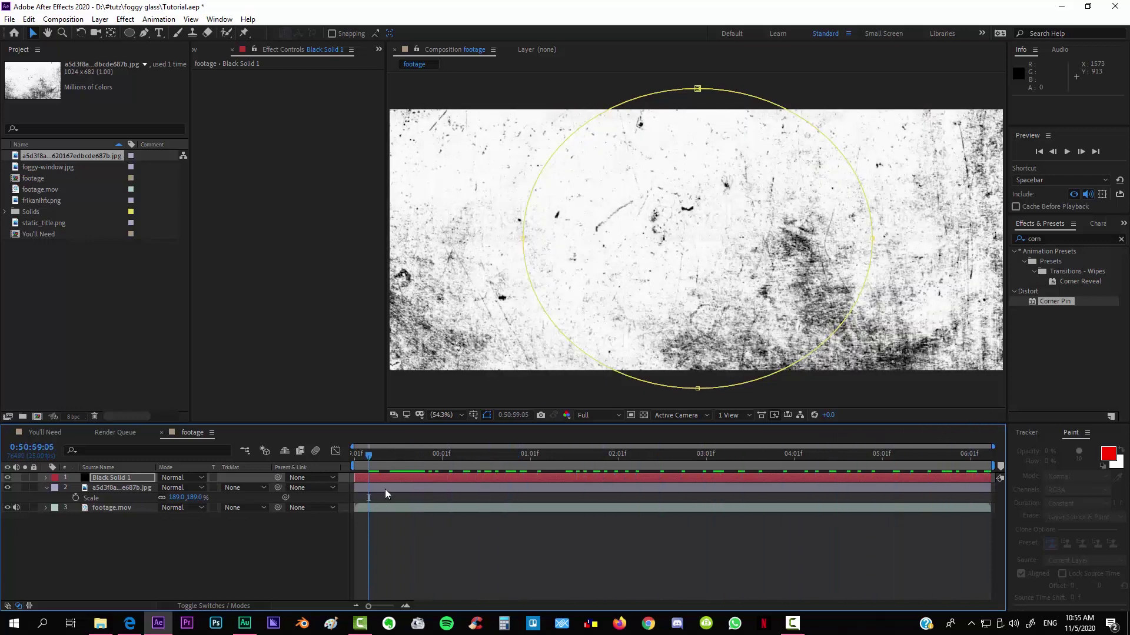
Pre-compose the black solid and grunge image into a new composition named 'grunge', moving all attributes
left_click(127, 488, "shift")
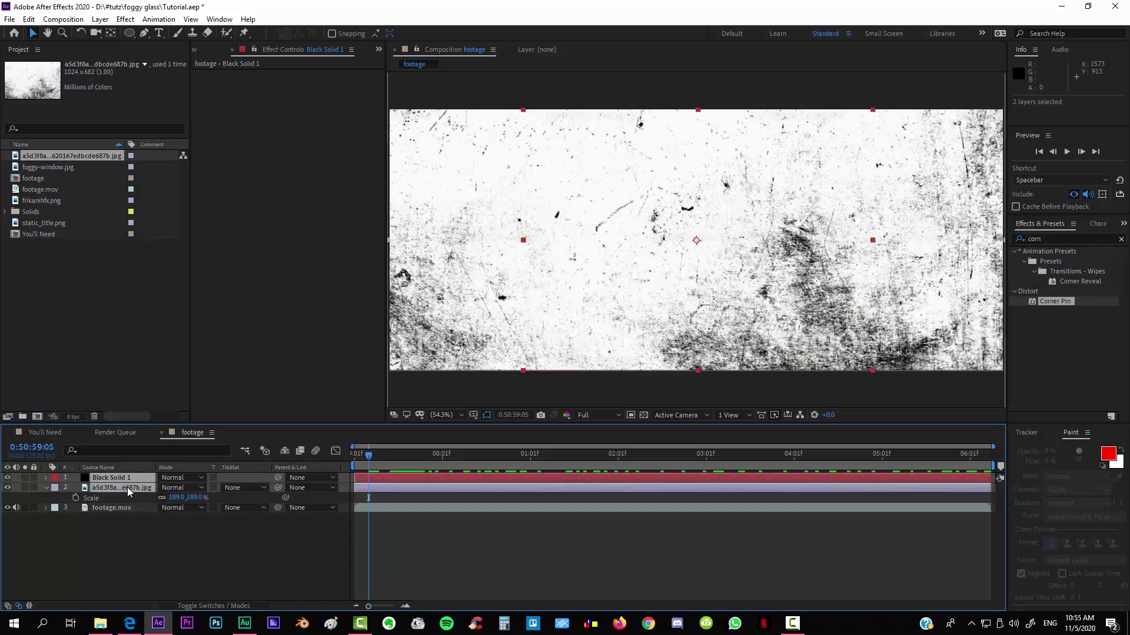
right_click(127, 488)
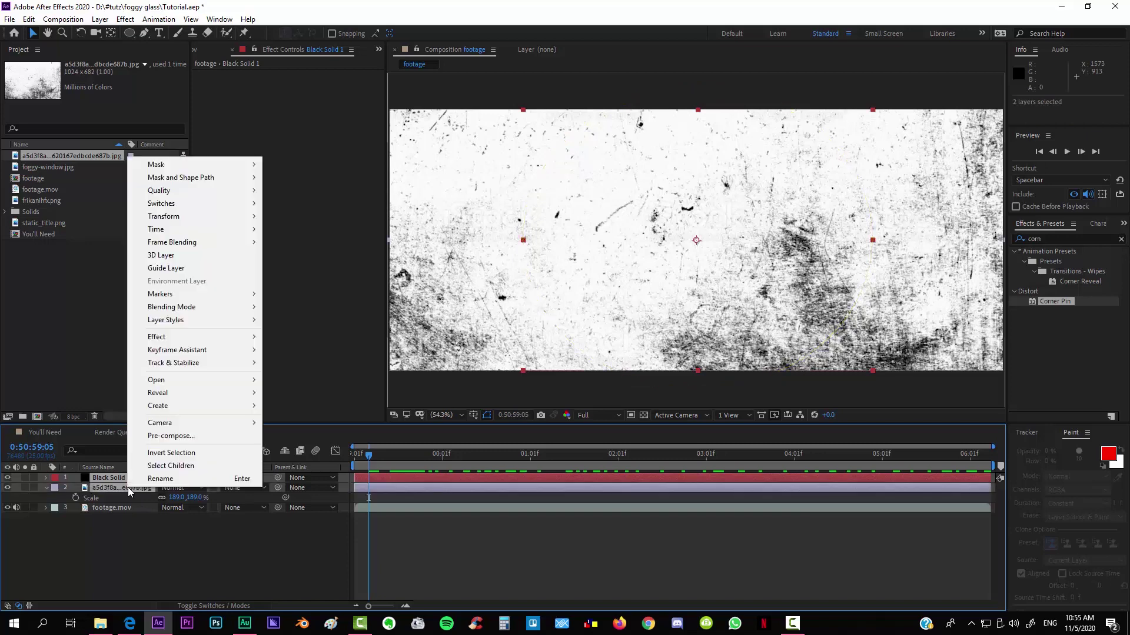
left_click(171, 436)
type("grunge")
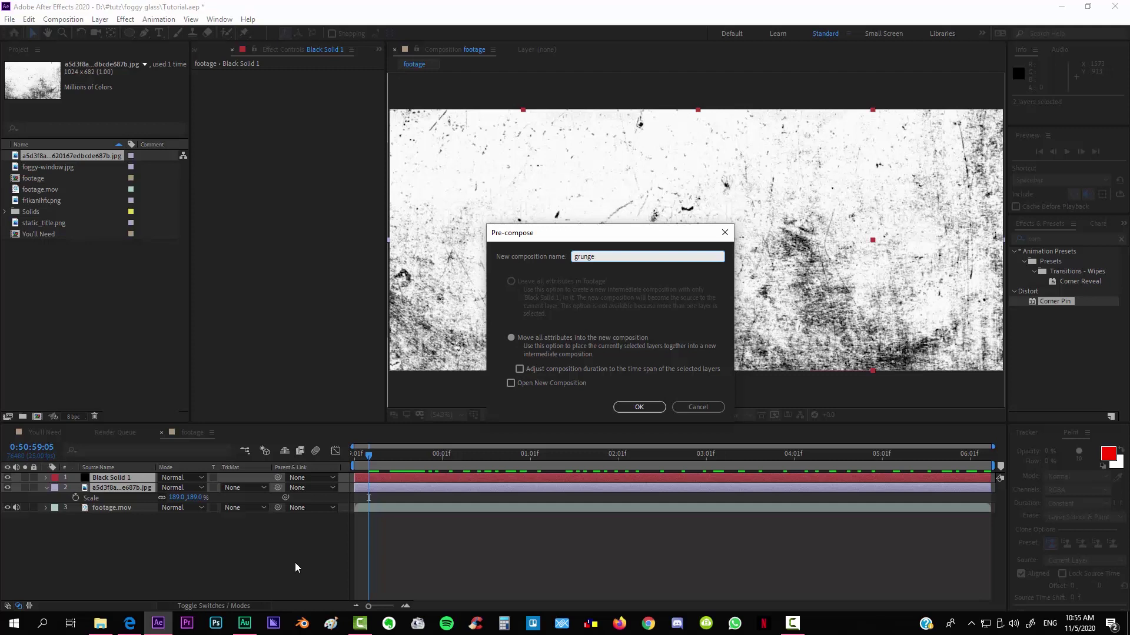
key("Return")
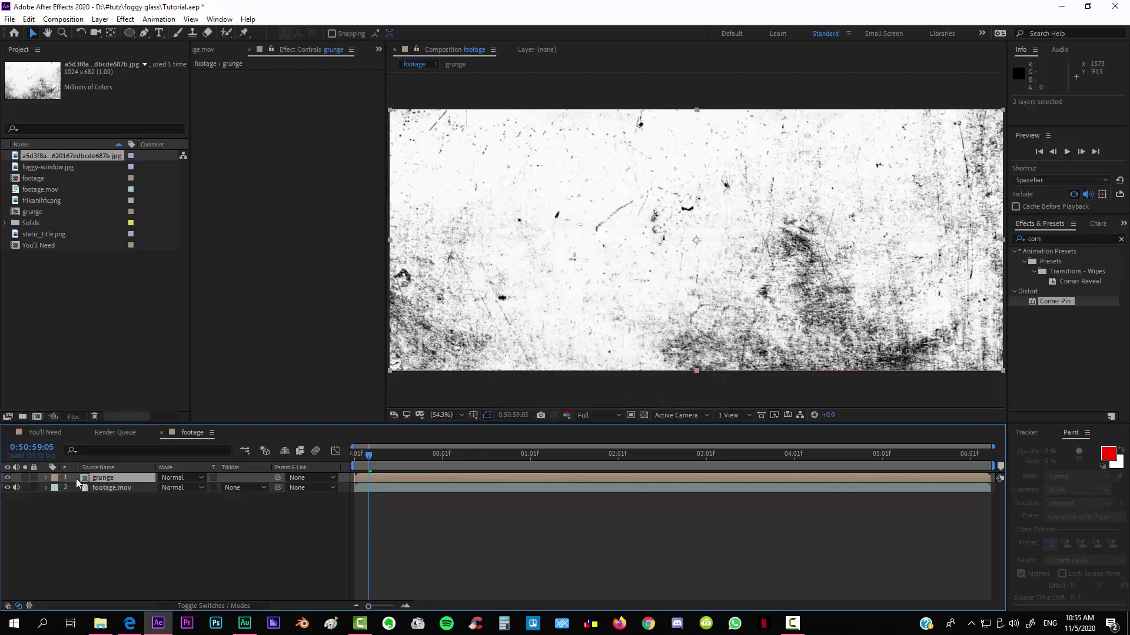
left_click(100, 19)
Add Adjustment Layer 1 below grunge and set its track matte to Luma Matte 'grunge'
mouse_move(165, 33)
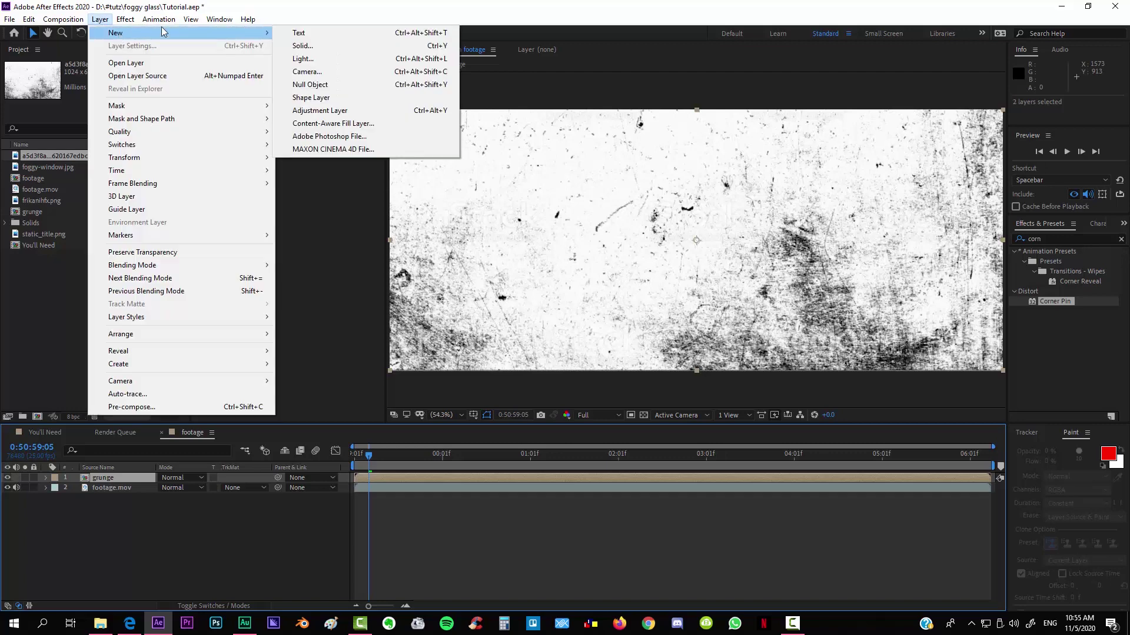
left_click(369, 110)
left_click_drag(108, 481, 115, 501)
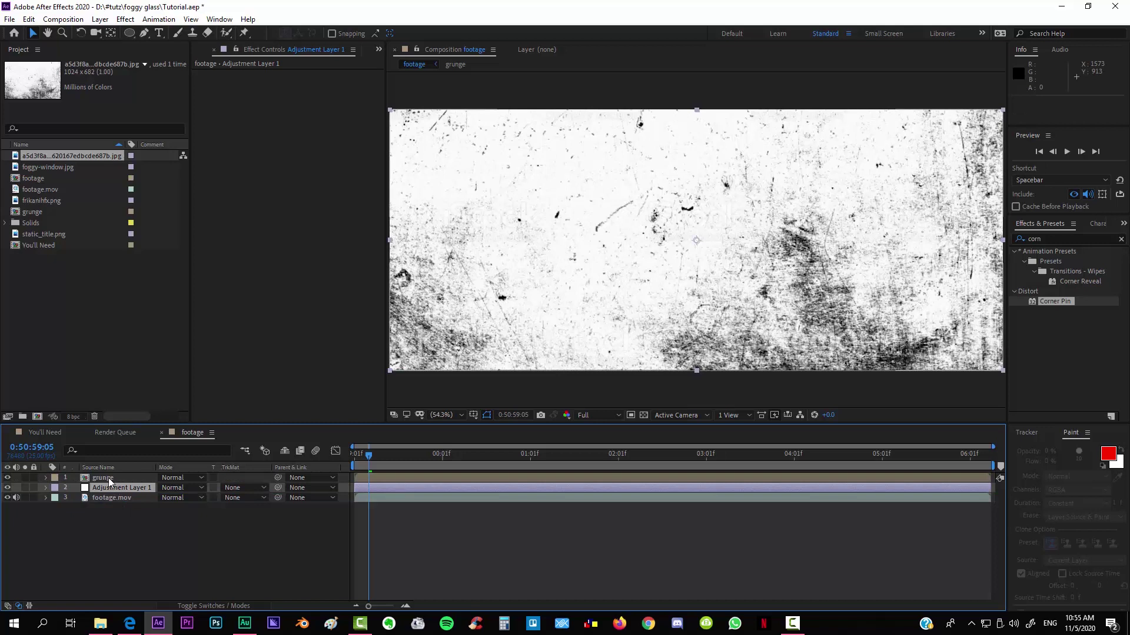
left_click(247, 488)
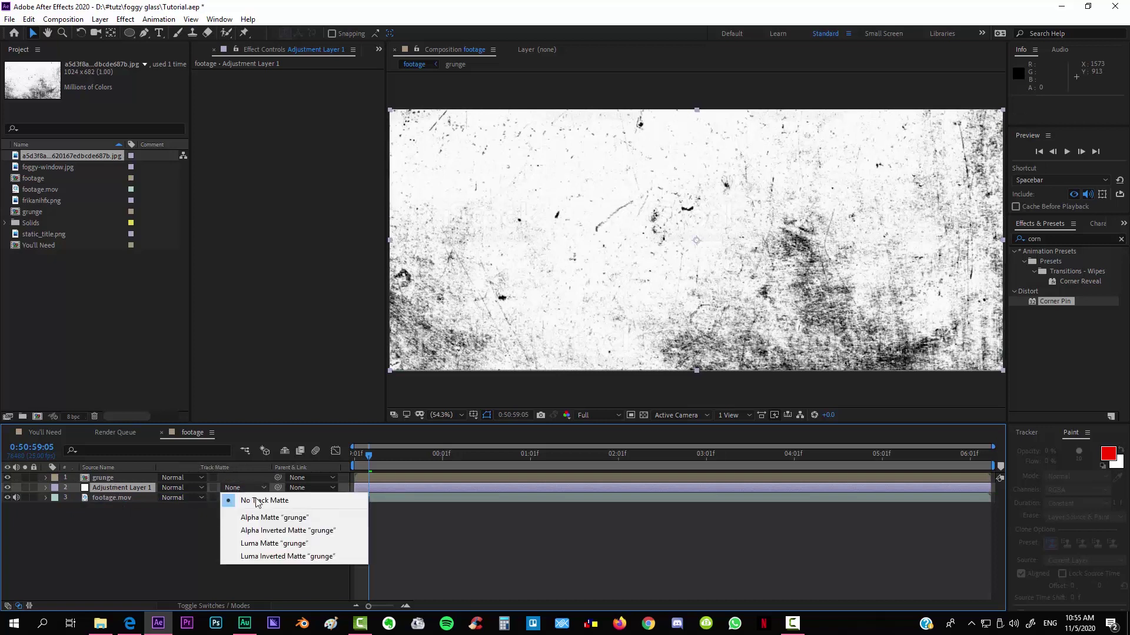
left_click(279, 543)
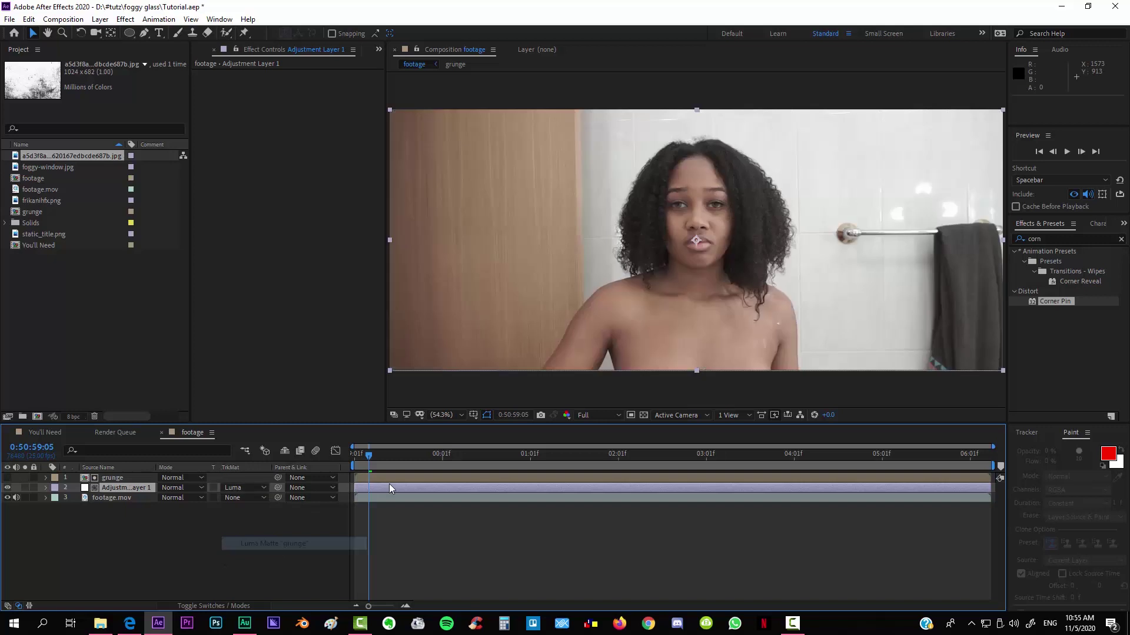
Apply Gaussian Blur to Adjustment Layer 1 at 50.7 blurriness with Repeat Edge Pixels, viewing at 100%
left_click(1068, 241)
type("gau")
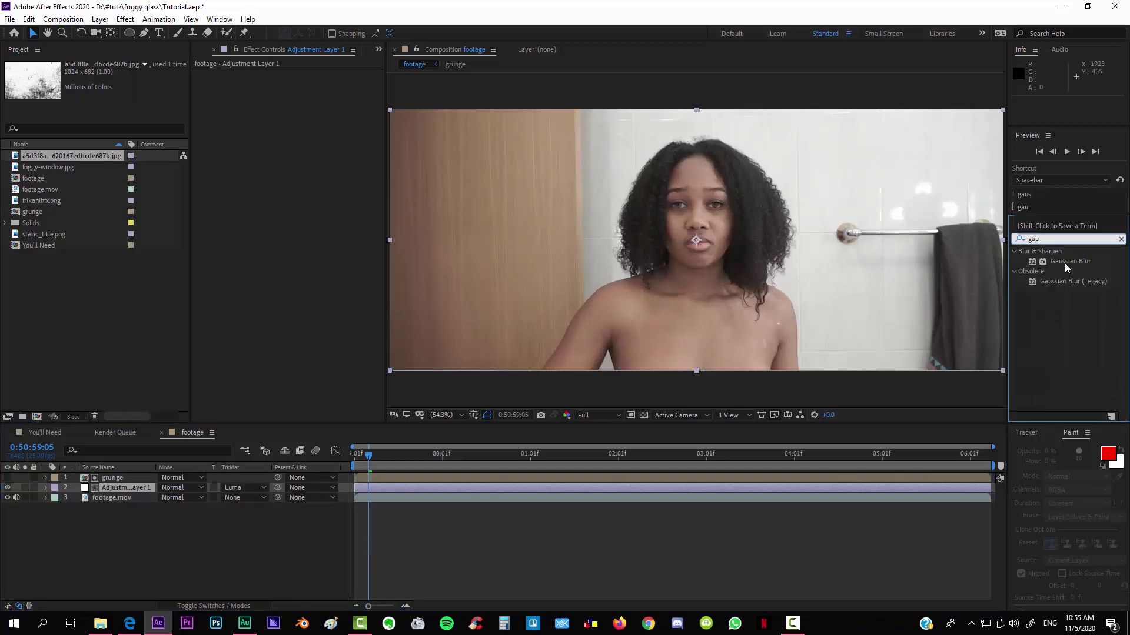
left_click_drag(1068, 268, 545, 486)
left_click_drag(302, 84, 576, 86)
left_click(301, 104)
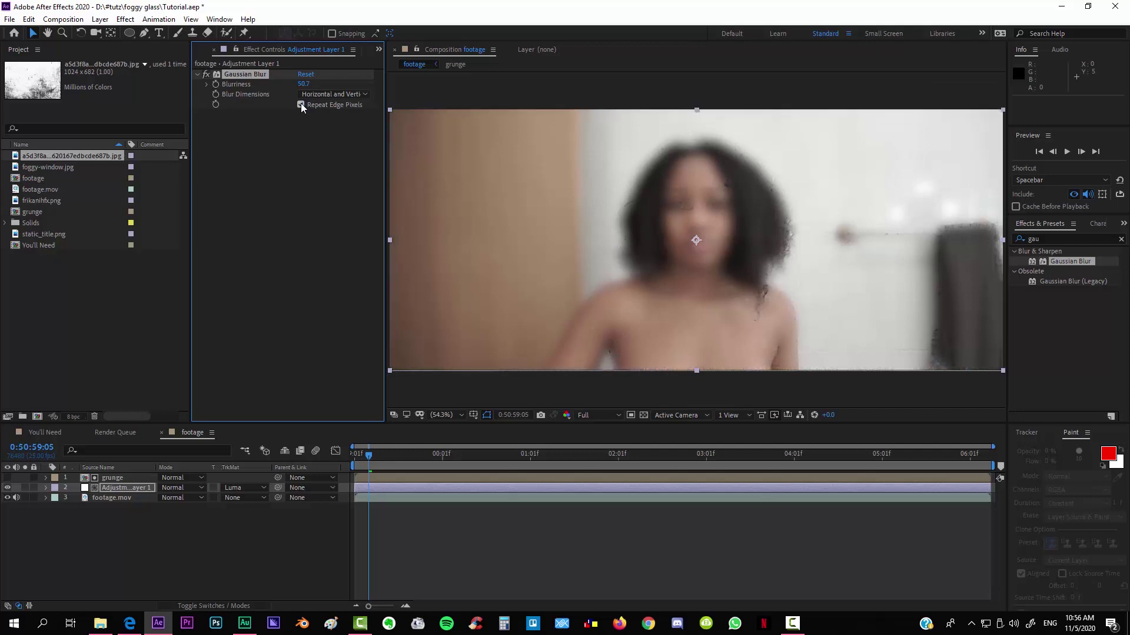
left_click(455, 564)
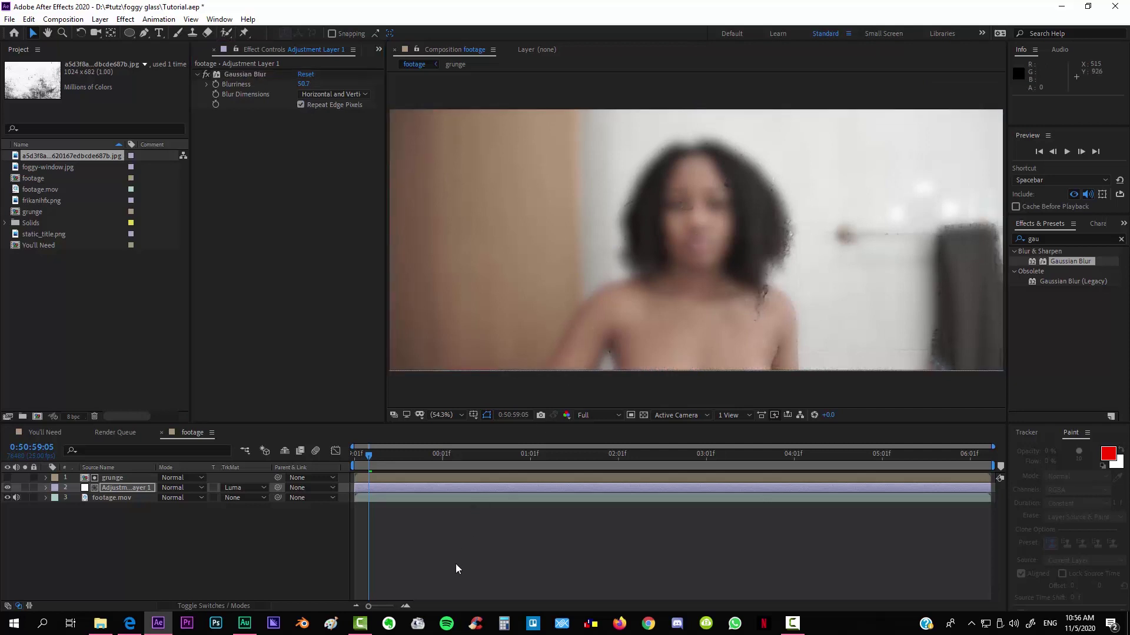
key("slash")
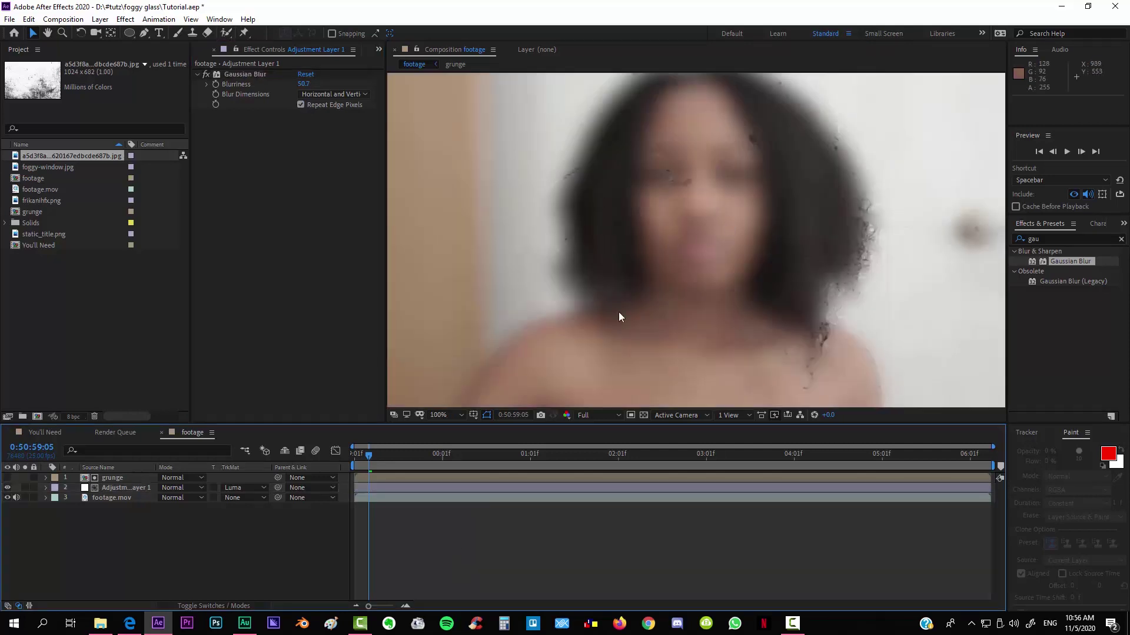
left_click(453, 415)
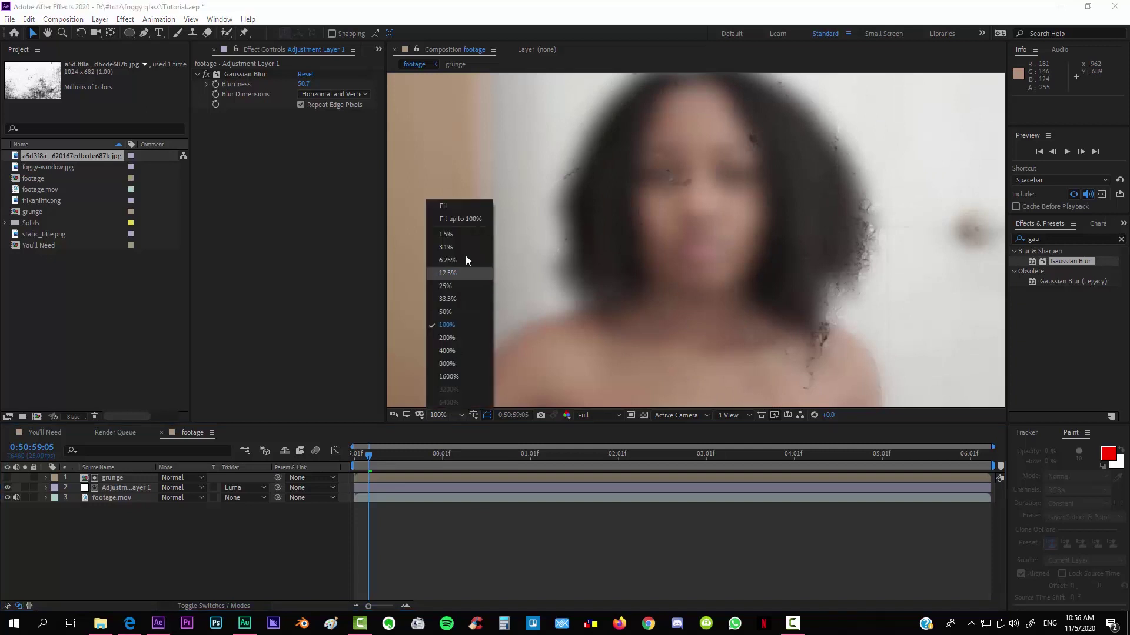
left_click(463, 206)
left_click_drag(369, 453, 293, 436)
scroll(708, 218, "up", 2)
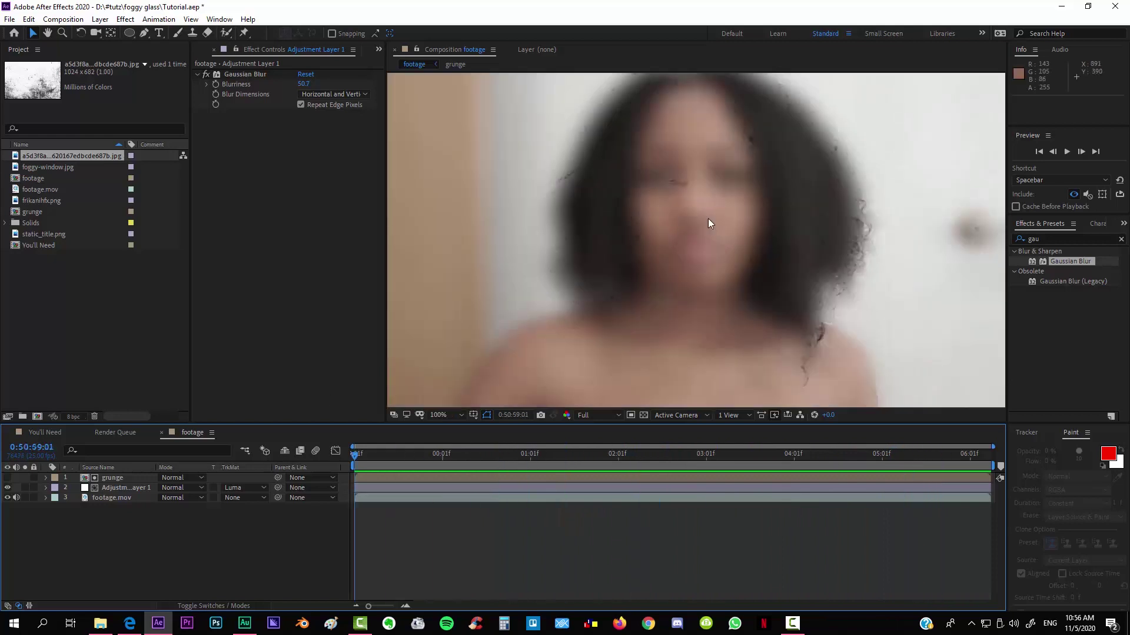
scroll(750, 224, "down", 2)
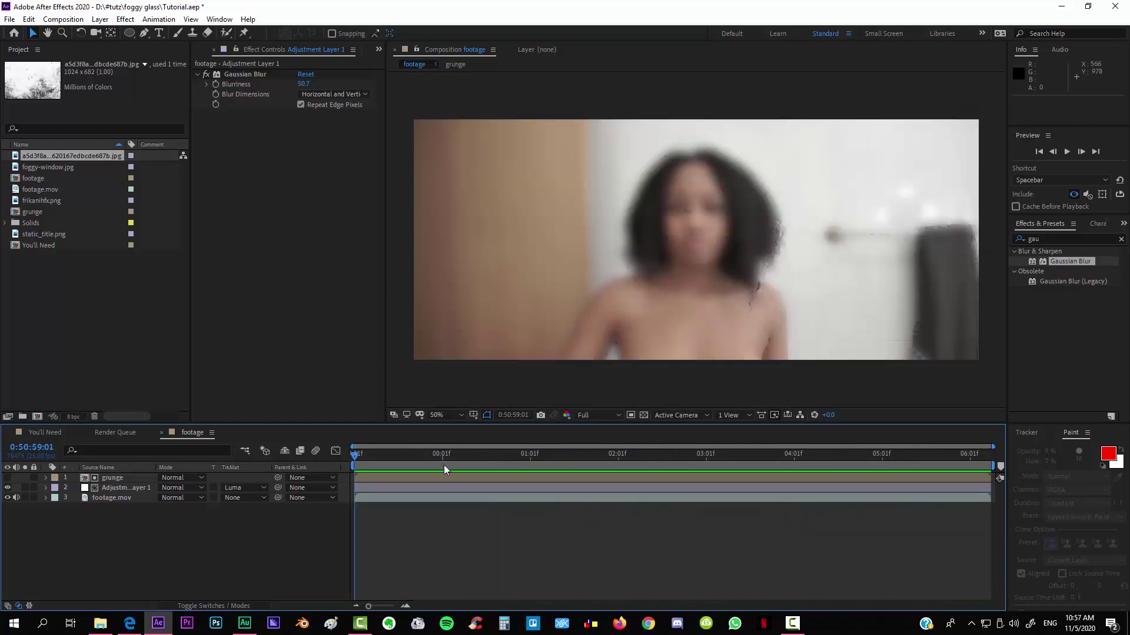
left_click_drag(361, 455, 334, 486)
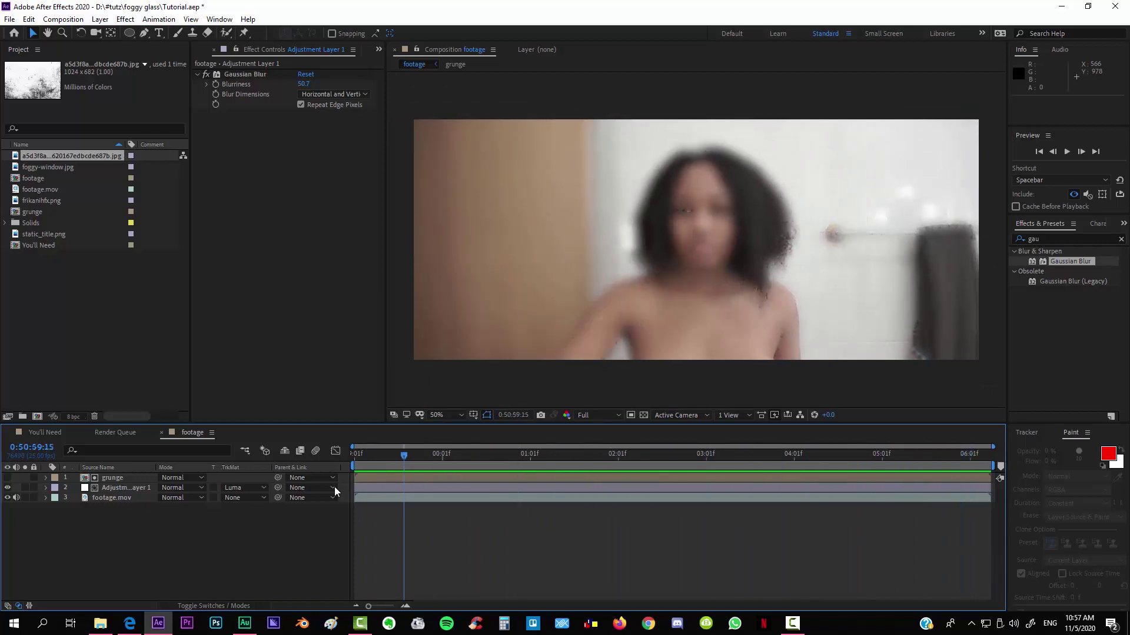